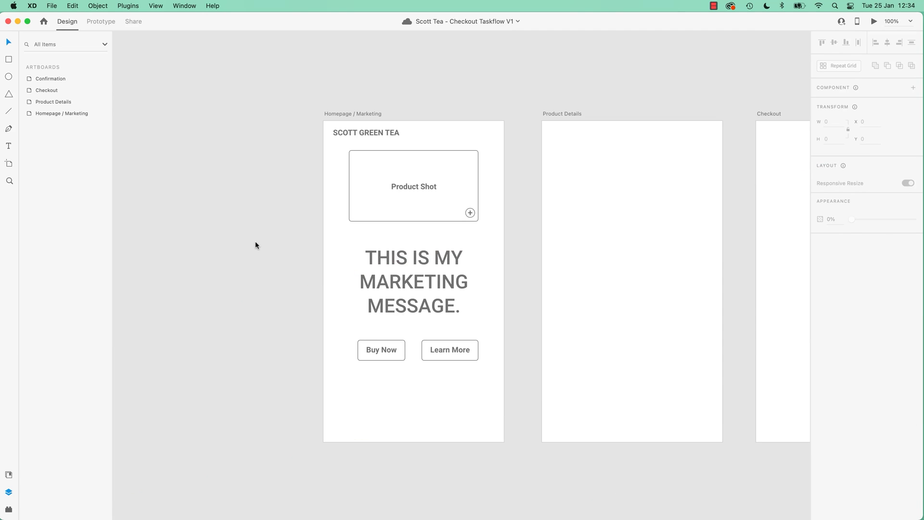
- Draw a 269 × 148 rectangle over the Product Shot label on the Homepage artboard
{"action": "left_click", "coordinate": [355, 203]}
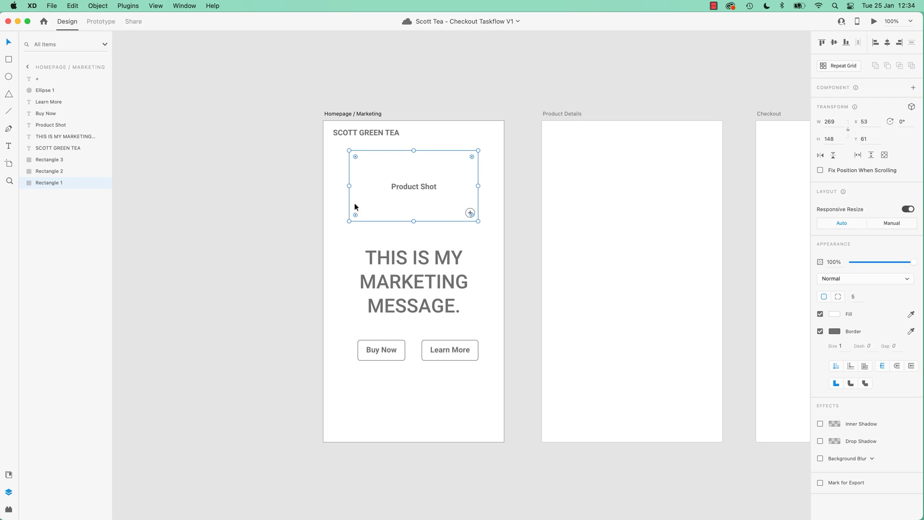
{"action": "left_click", "coordinate": [299, 237]}
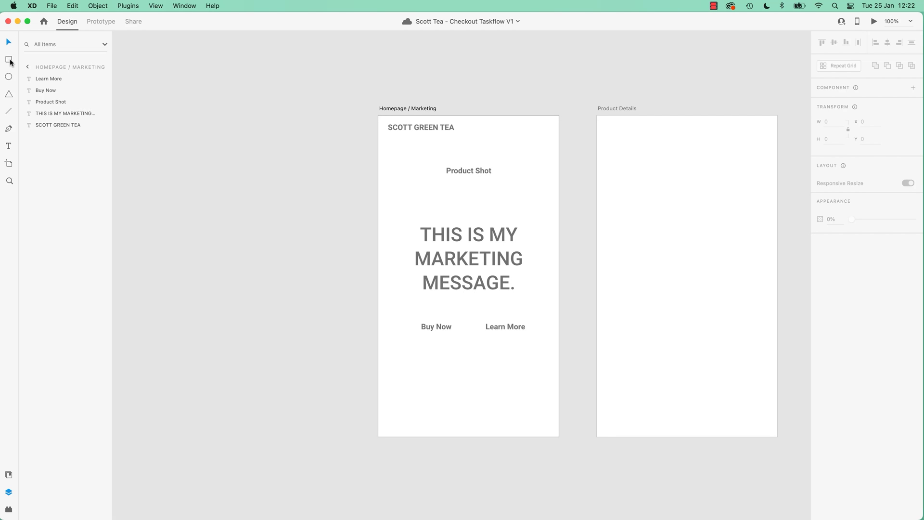
{"action": "left_click", "coordinate": [9, 60]}
{"action": "left_click_drag", "start_coordinate": [402, 145], "coordinate": [532, 216]}
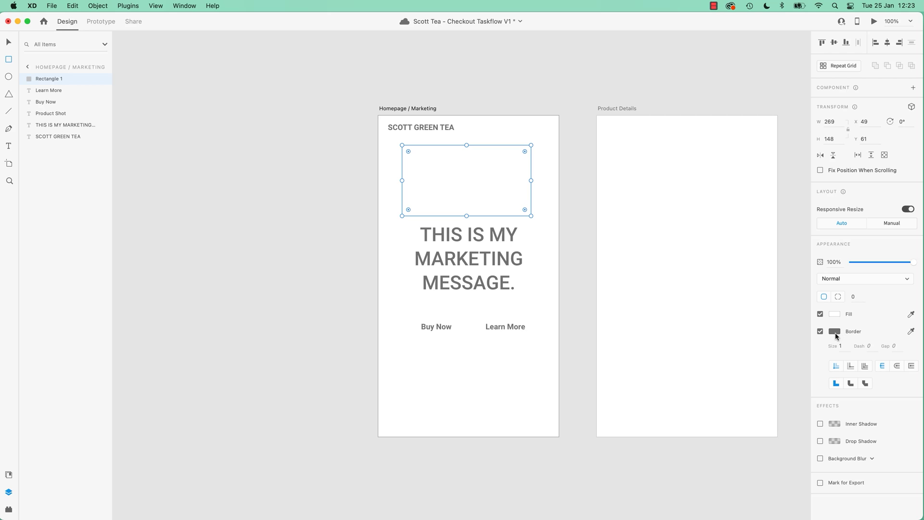
- Toggle the rectangle's fill off and back on, reposition it, and save the file
{"action": "left_click", "coordinate": [820, 314]}
{"action": "left_click", "coordinate": [820, 314]}
{"action": "left_click_drag", "start_coordinate": [491, 174], "coordinate": [434, 177]}
{"action": "left_click", "coordinate": [8, 42]}
{"action": "key", "text": "super+s"}
- Send the rectangle behind the Product Shot text, ending with Object > Arrange > Send to Back
{"action": "right_click", "coordinate": [463, 178]}
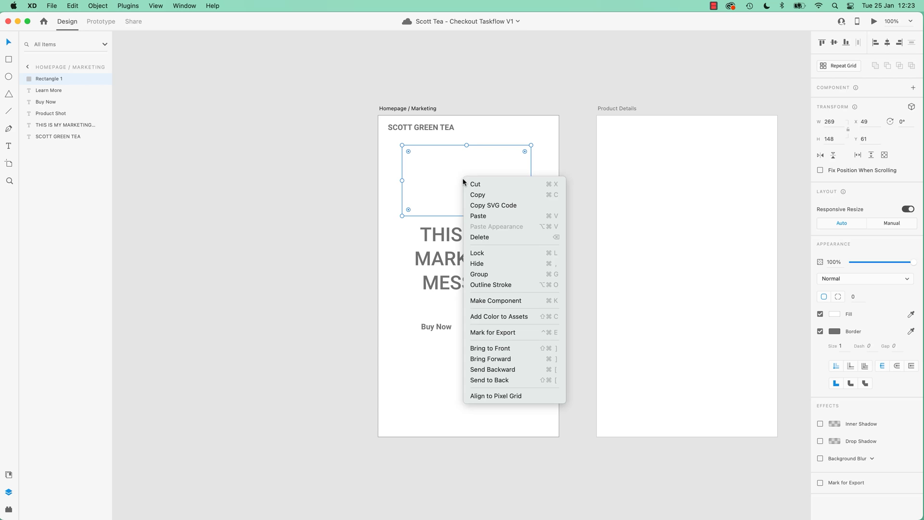
{"action": "left_click", "coordinate": [480, 379]}
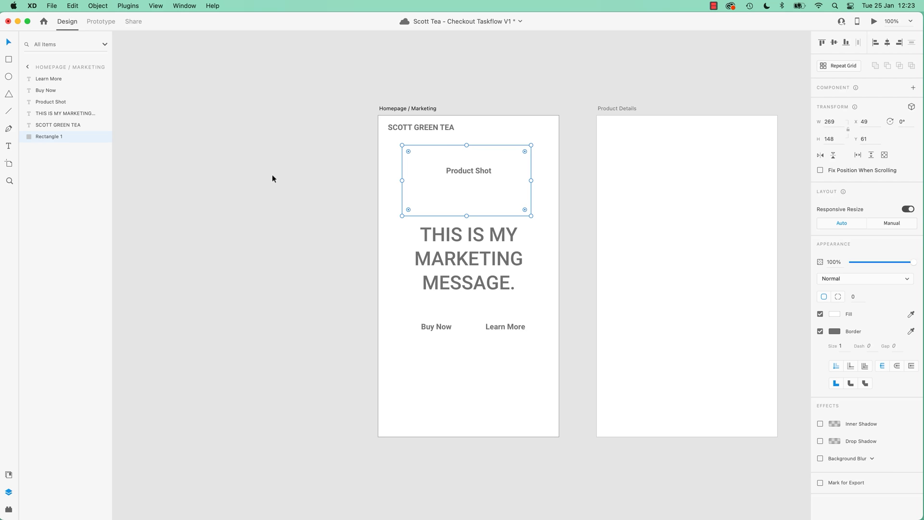
{"action": "key", "text": "super+z"}
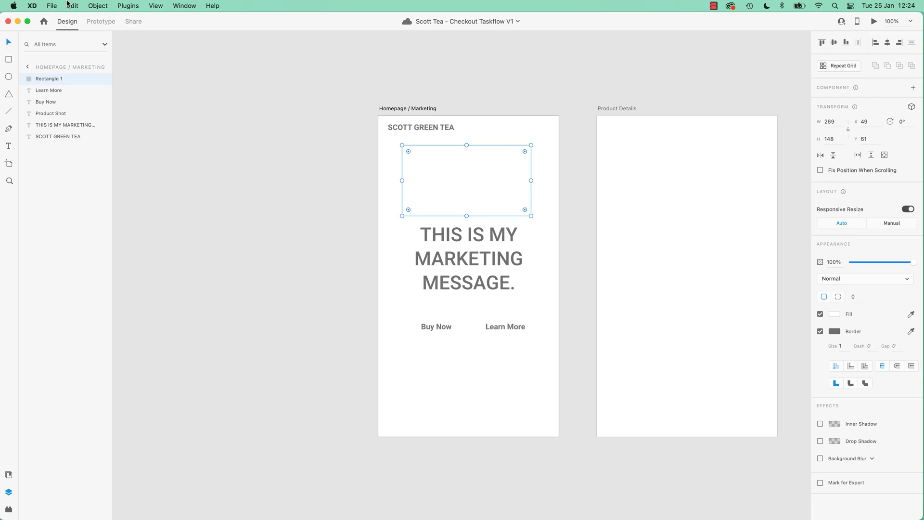
{"action": "left_click", "coordinate": [98, 6]}
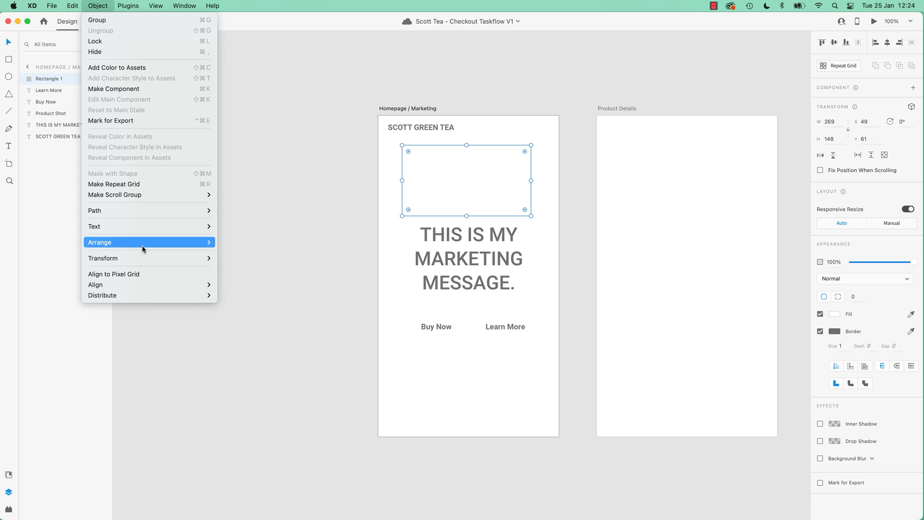
{"action": "mouse_move", "coordinate": [177, 242]}
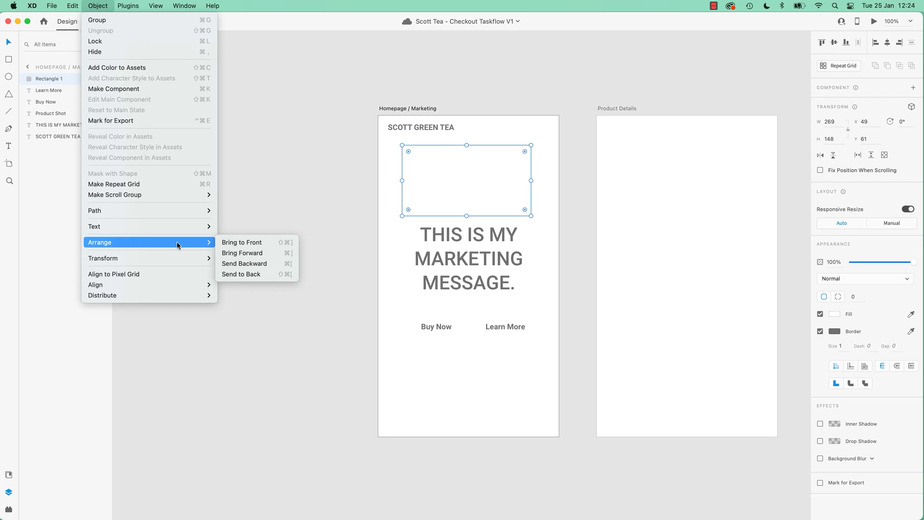
{"action": "left_click", "coordinate": [255, 279]}
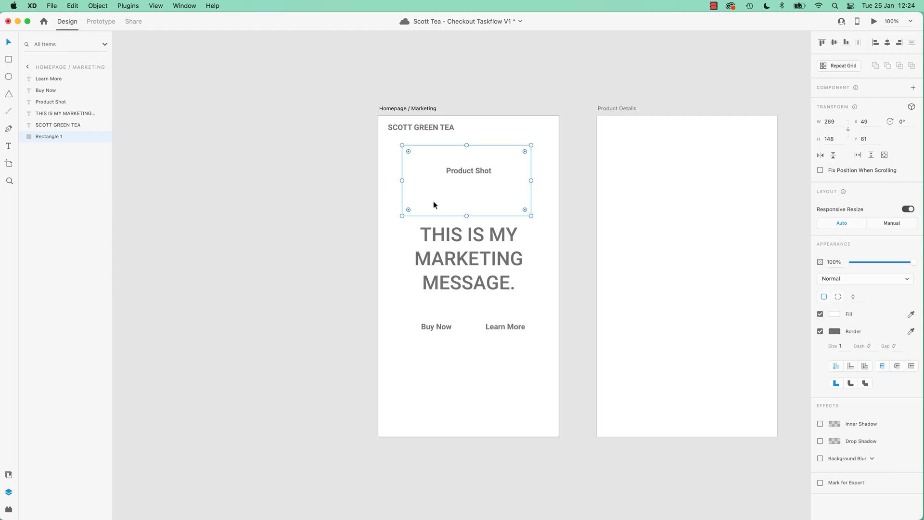
- Undo the send-to-back so Rectangle 1 returns to the top of the layer stack
{"action": "key", "text": "super+z"}
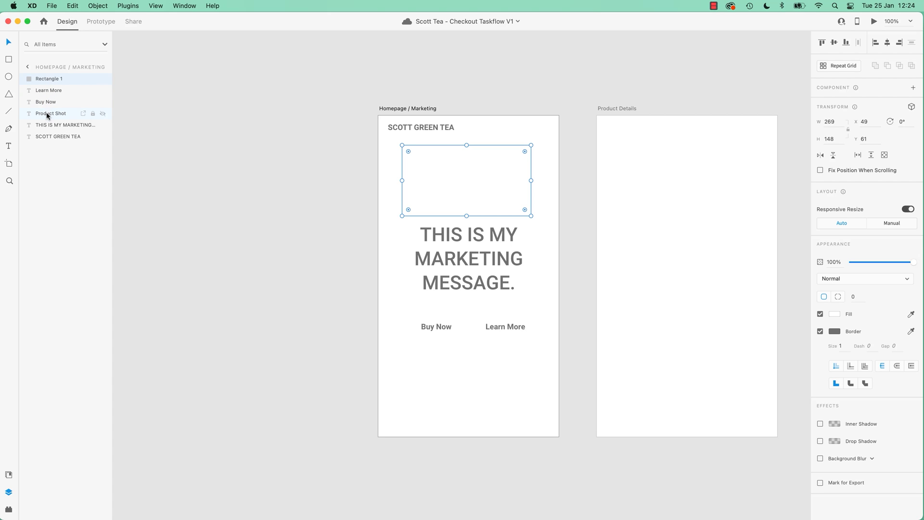
{"action": "left_click_drag", "start_coordinate": [49, 79], "coordinate": [55, 118]}
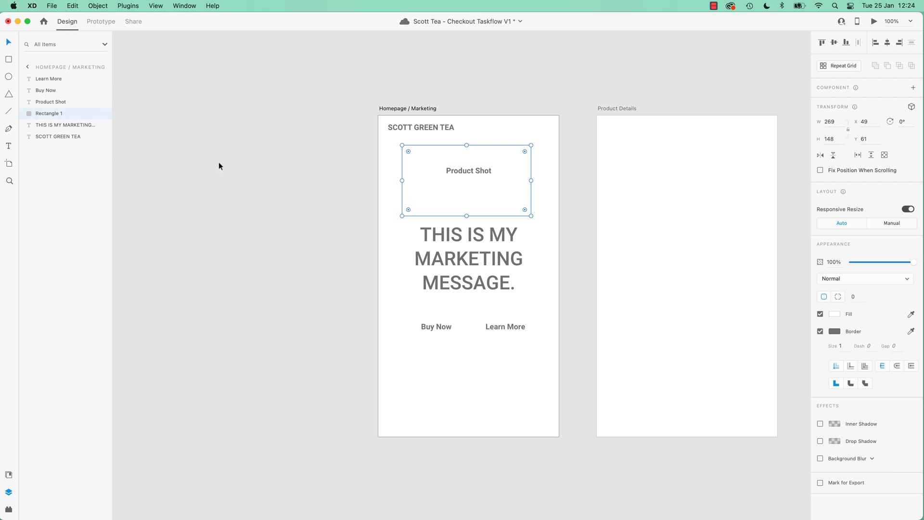
{"action": "left_click", "coordinate": [571, 169]}
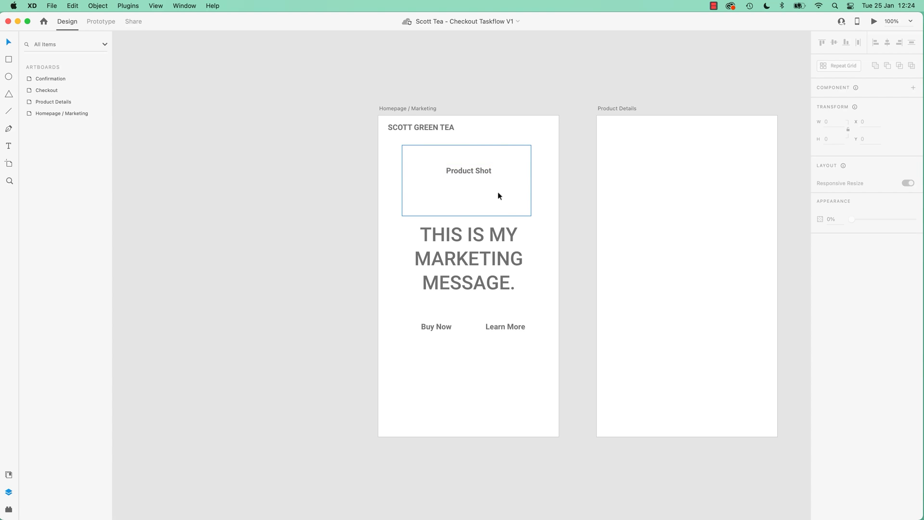
{"action": "key", "text": "super+z"}
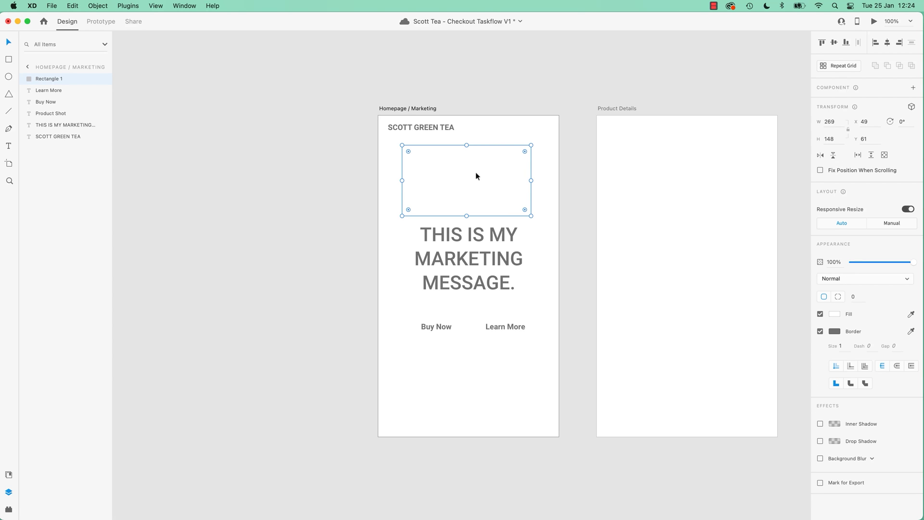
- Send the rectangle to back, zoom in on the Product Shot area, then undo it
{"action": "right_click", "coordinate": [474, 180]}
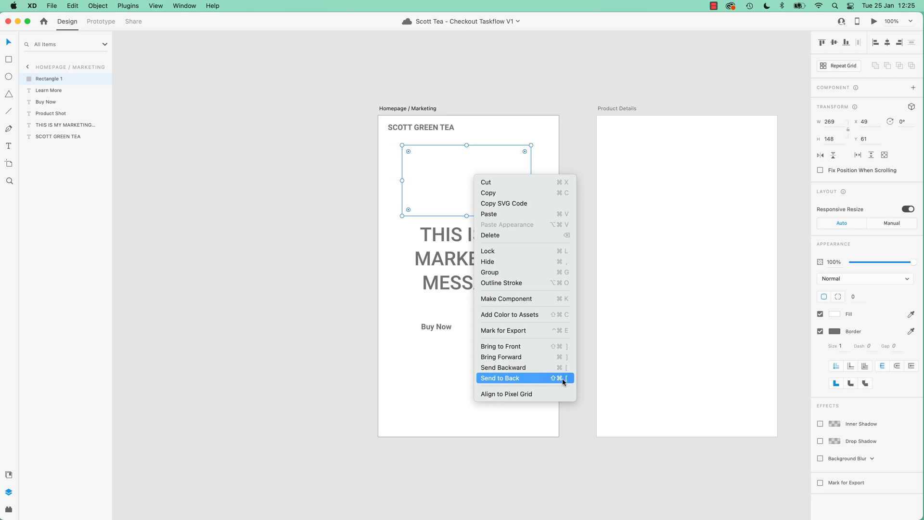
{"action": "left_click", "coordinate": [558, 382]}
{"action": "key", "text": "z"}
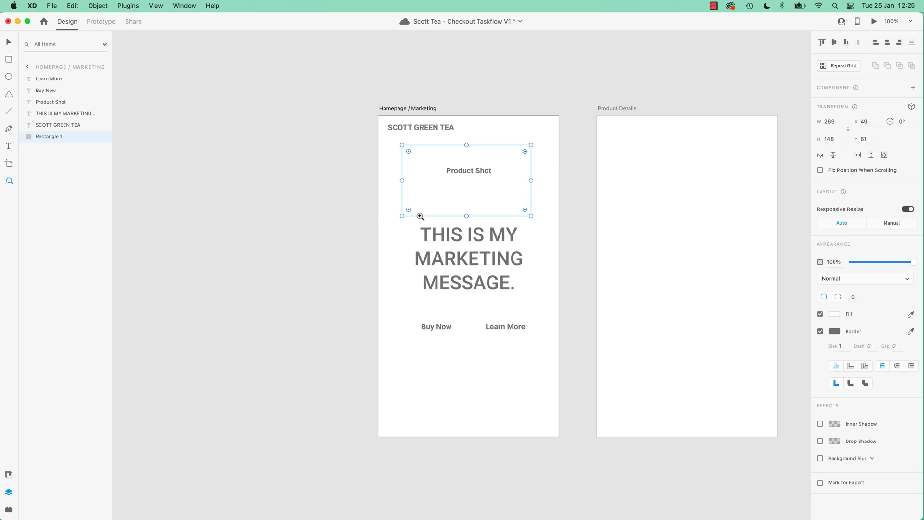
{"action": "left_click", "coordinate": [348, 225]}
{"action": "key", "text": "cmd+z"}
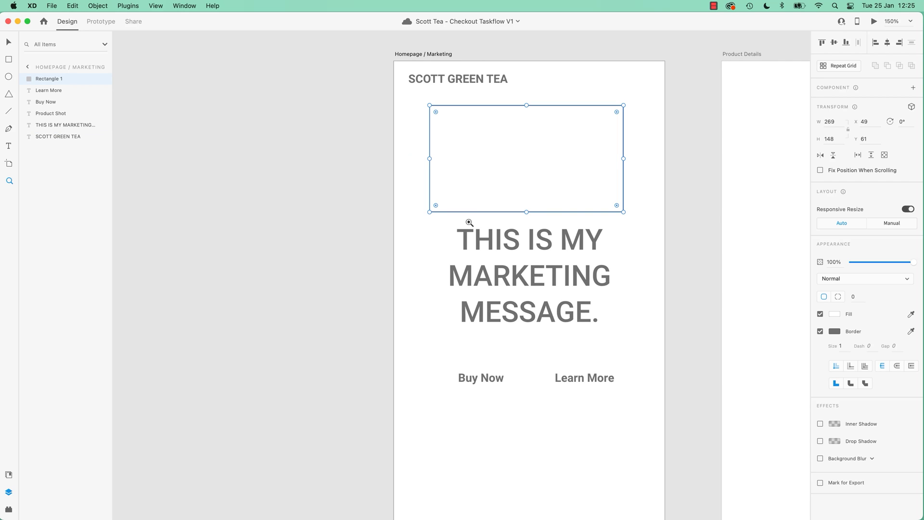
{"action": "key", "text": "v"}
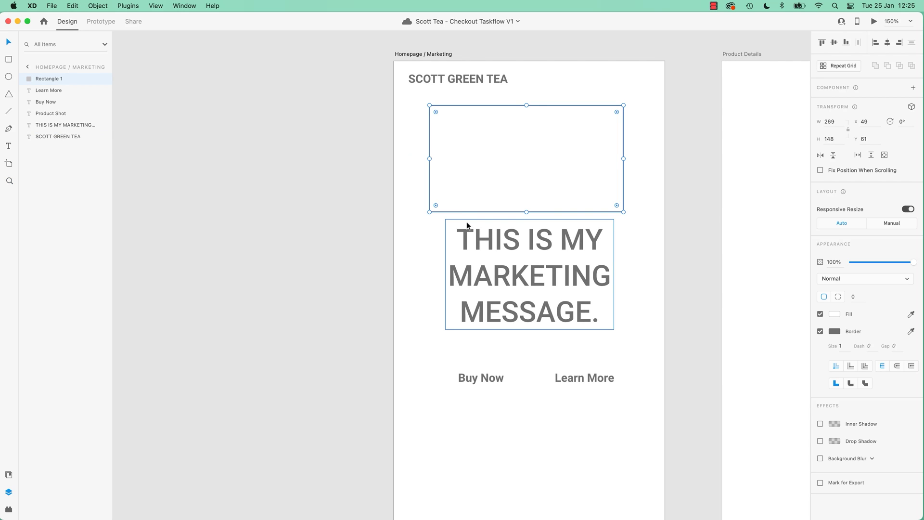
- Toggle stacking with Shift+Cmd+[ and Shift+Cmd+], leaving the rectangle behind the label
{"action": "key", "text": "cmd+shift+["}
{"action": "key", "text": "cmd+shift+]"}
{"action": "key", "text": "cmd+z"}
{"action": "key", "text": "cmd+shift+]"}
{"action": "key", "text": "cmd+shift+["}
{"action": "left_click", "coordinate": [345, 196]}
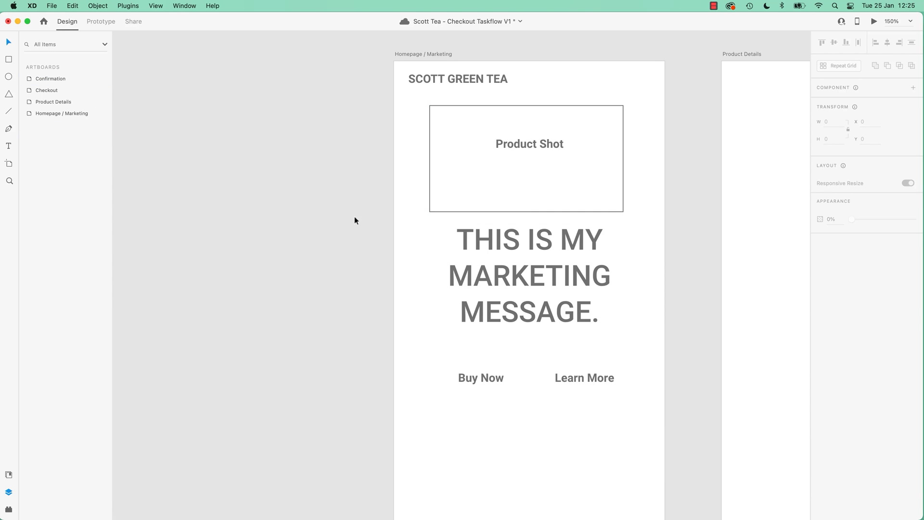
{"action": "scroll", "coordinate": [509, 210], "scroll_direction": "right", "scroll_amount": 4}
{"action": "scroll", "coordinate": [509, 210], "scroll_direction": "up", "scroll_amount": 1}
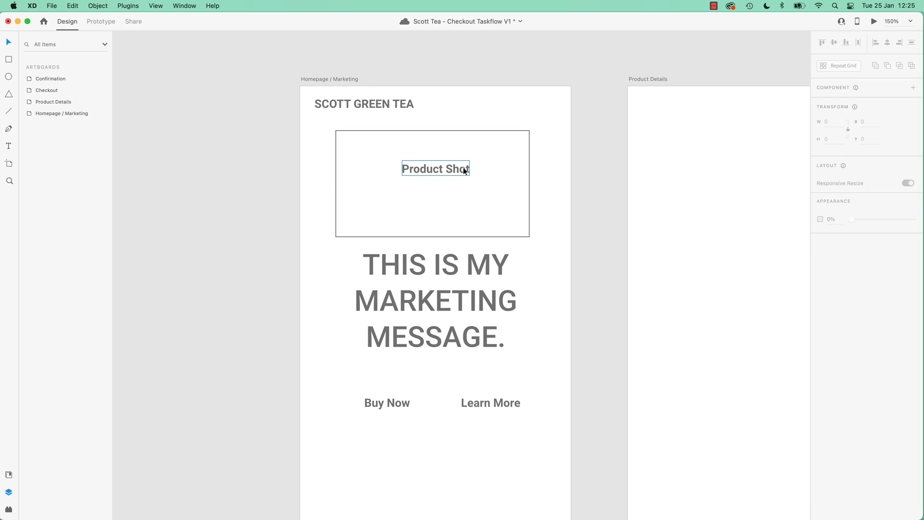
- Move the Product Shot label to the box's vertical centre and shift it right
{"action": "left_click_drag", "start_coordinate": [464, 171], "coordinate": [459, 187]}
{"action": "left_click", "coordinate": [448, 183]}
{"action": "left_click_drag", "start_coordinate": [558, 154], "coordinate": [348, 209]}
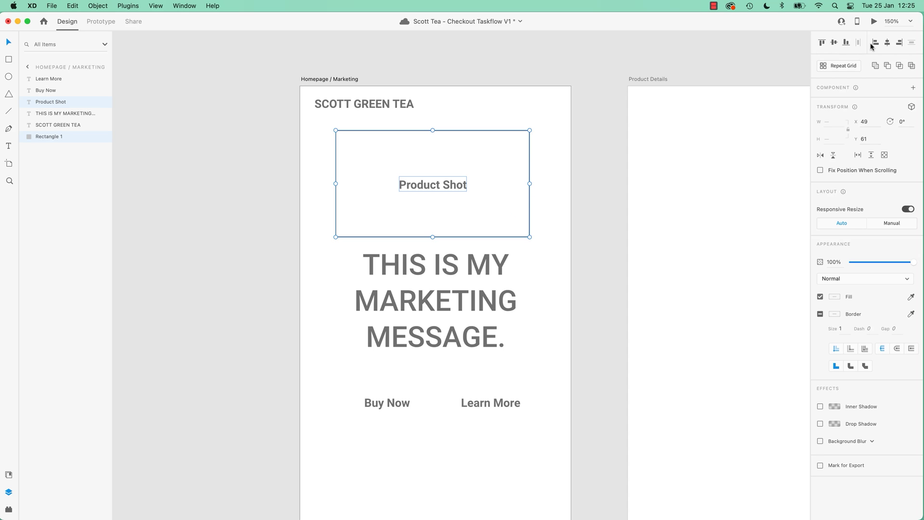
{"action": "left_click", "coordinate": [558, 203]}
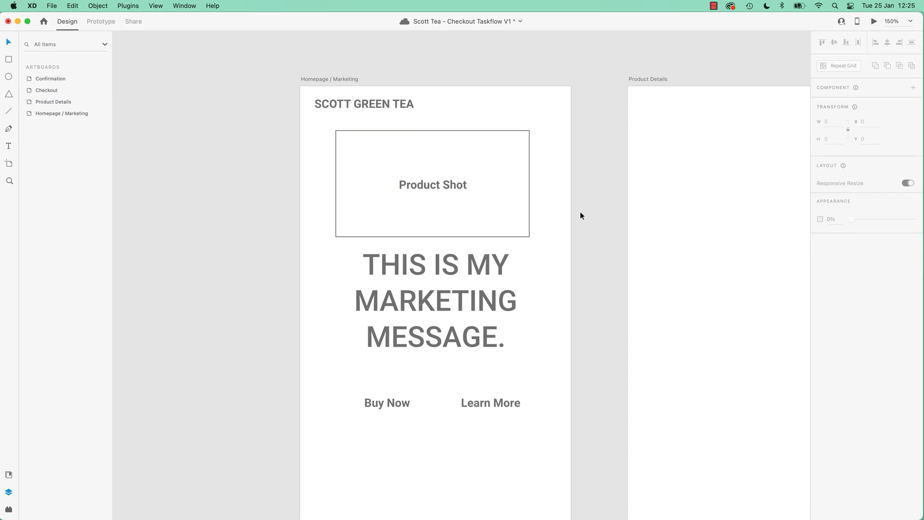
{"action": "left_click_drag", "start_coordinate": [452, 183], "coordinate": [508, 173]}
- Centre the label horizontally in the box, then shift both slightly right to X 53
{"action": "left_click_drag", "start_coordinate": [576, 143], "coordinate": [452, 215]}
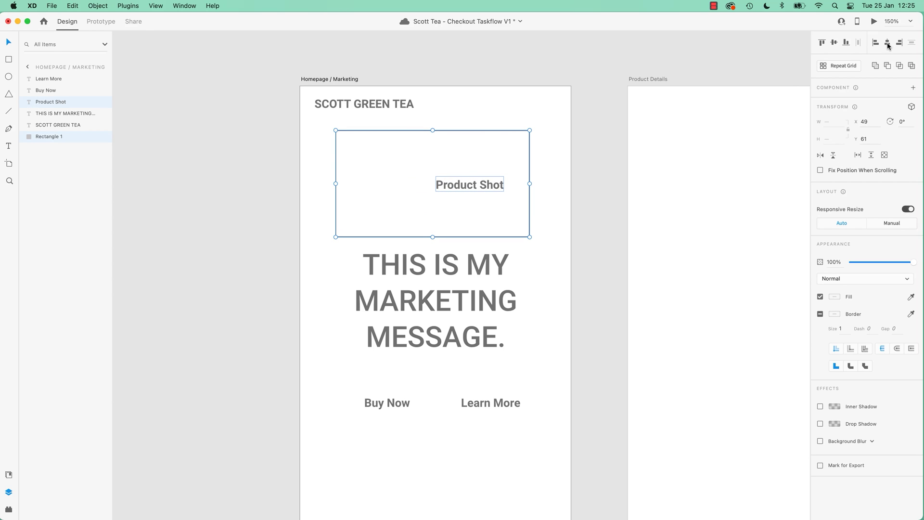
{"action": "left_click", "coordinate": [888, 43]}
{"action": "left_click", "coordinate": [621, 227]}
{"action": "left_click_drag", "start_coordinate": [256, 163], "coordinate": [540, 213]}
{"action": "left_click_drag", "start_coordinate": [443, 184], "coordinate": [449, 184]}
{"action": "left_click", "coordinate": [597, 173]}
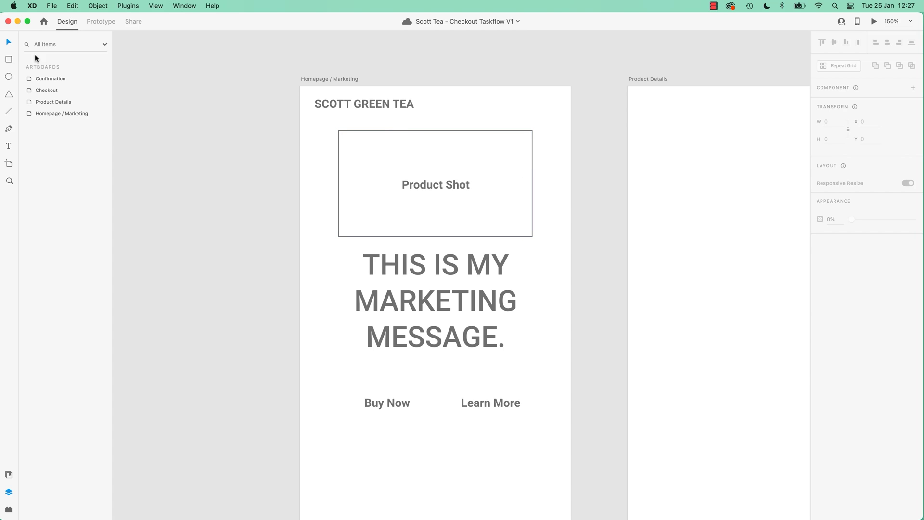
- Try rounding the Product Shot box's corners, then apply a uniform corner radius of 15
{"action": "left_click", "coordinate": [509, 178]}
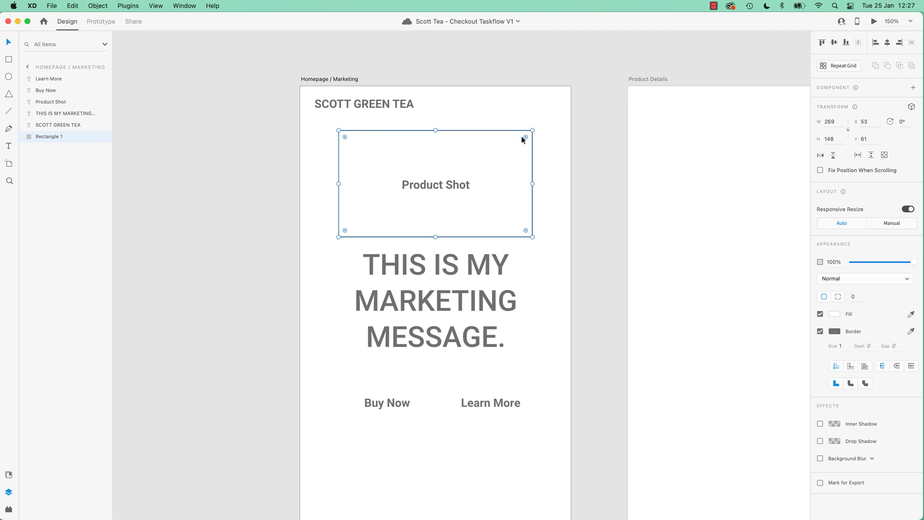
{"action": "key", "text": "super+minus"}
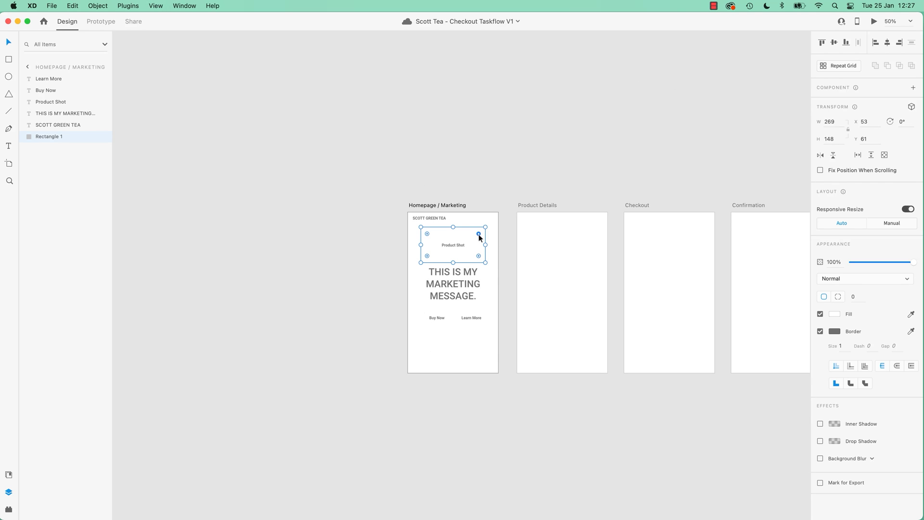
{"action": "key", "text": "super+plus"}
{"action": "key", "text": "super+plus"}
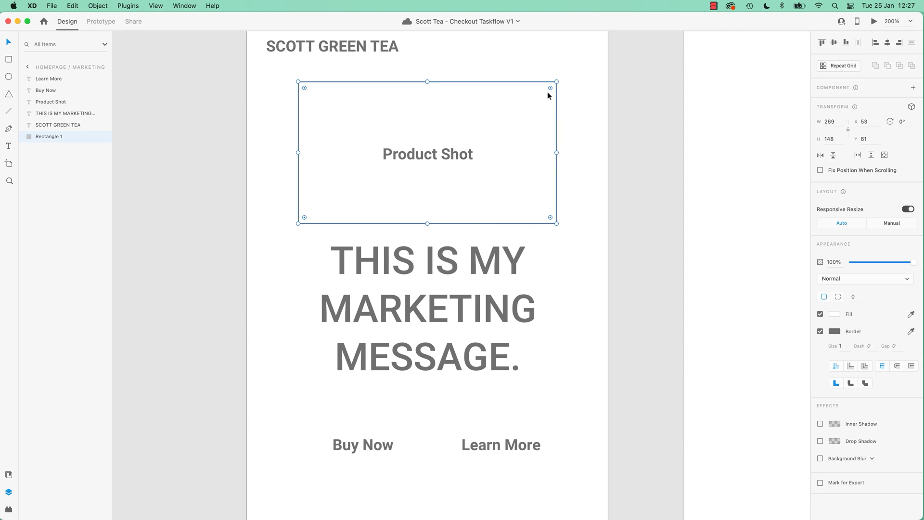
{"action": "left_click_drag", "start_coordinate": [550, 88], "coordinate": [536, 102]}
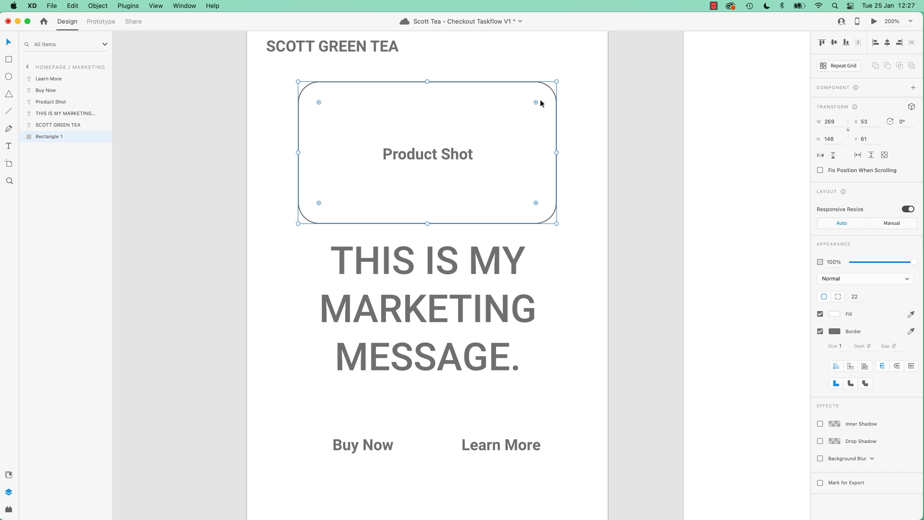
{"action": "key", "text": "super+z"}
{"action": "key", "text": "super+z"}
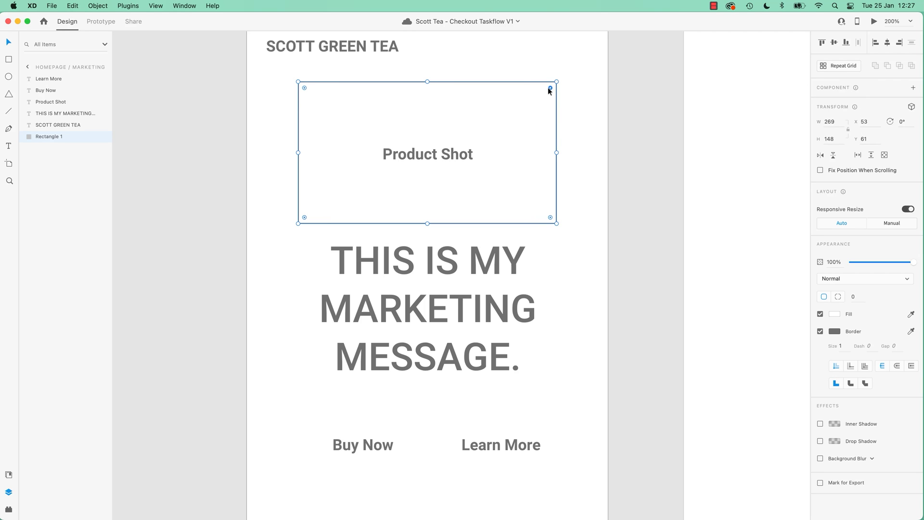
{"action": "left_click_drag", "start_coordinate": [550, 88], "coordinate": [541, 102]}
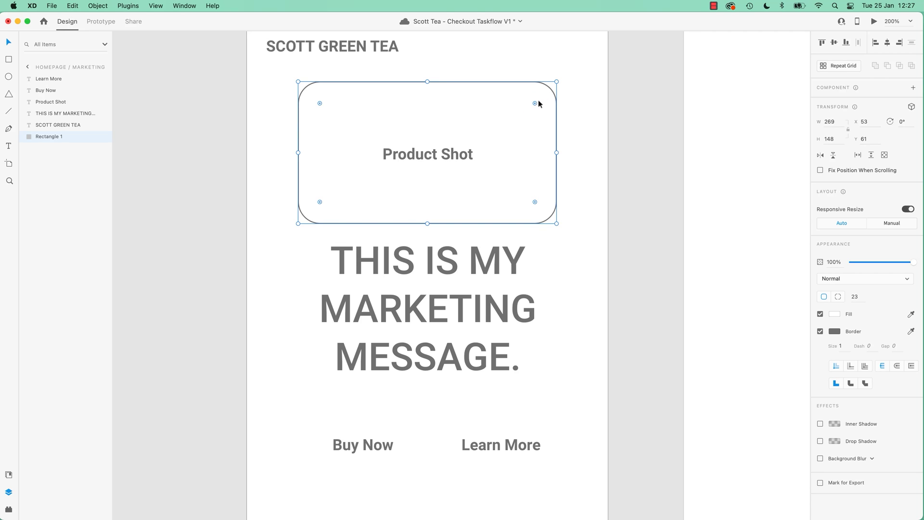
{"action": "key", "text": "super+z"}
{"action": "left_click", "coordinate": [856, 296]}
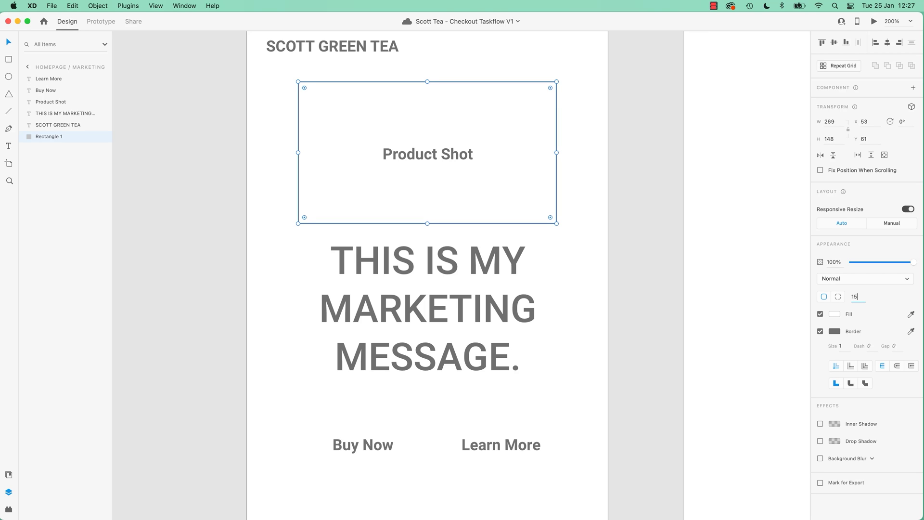
{"action": "key", "text": "Return"}
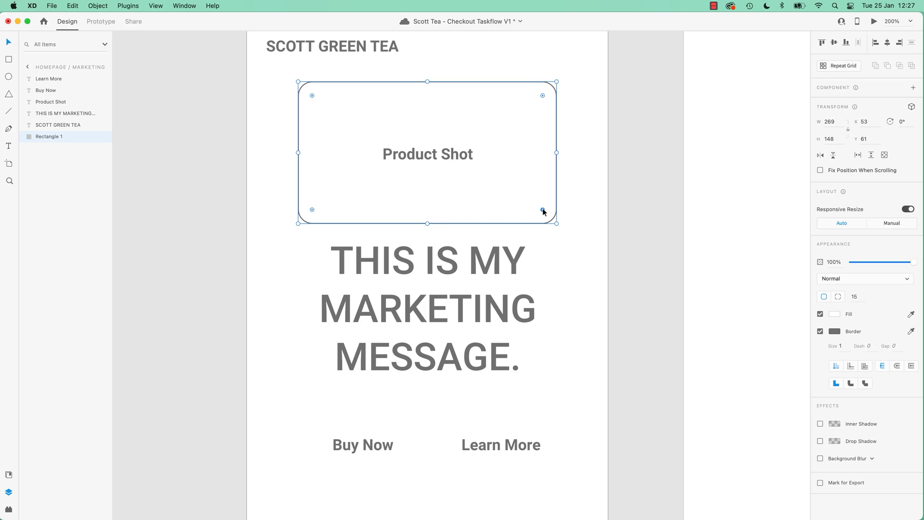
- Adjust single corners: a large 129 bottom-right curve, square top-right and bottom-left
{"action": "key", "text": "alt"}
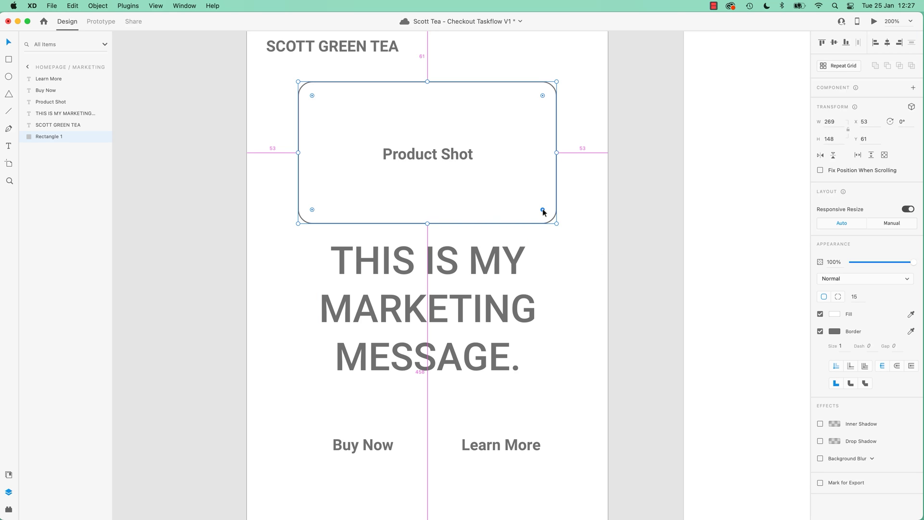
{"action": "left_click_drag", "start_coordinate": [542, 209], "coordinate": [432, 131]}
{"action": "left_click_drag", "start_coordinate": [310, 96], "coordinate": [325, 102]}
{"action": "left_click_drag", "start_coordinate": [546, 93], "coordinate": [594, 57]}
{"action": "left_click_drag", "start_coordinate": [310, 210], "coordinate": [254, 261]}
- Reselect the Product Shot box and enlarge its top-left corner rounding independently
{"action": "left_click", "coordinate": [187, 350]}
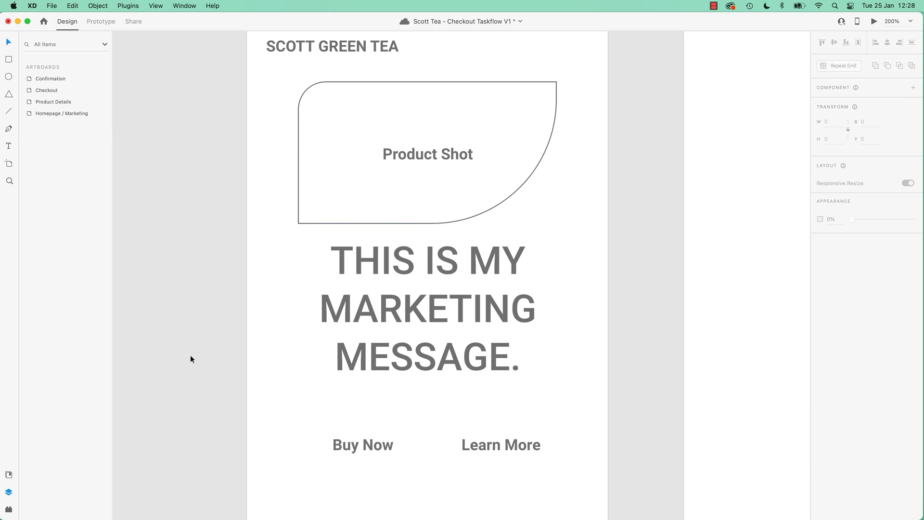
{"action": "left_click", "coordinate": [470, 219]}
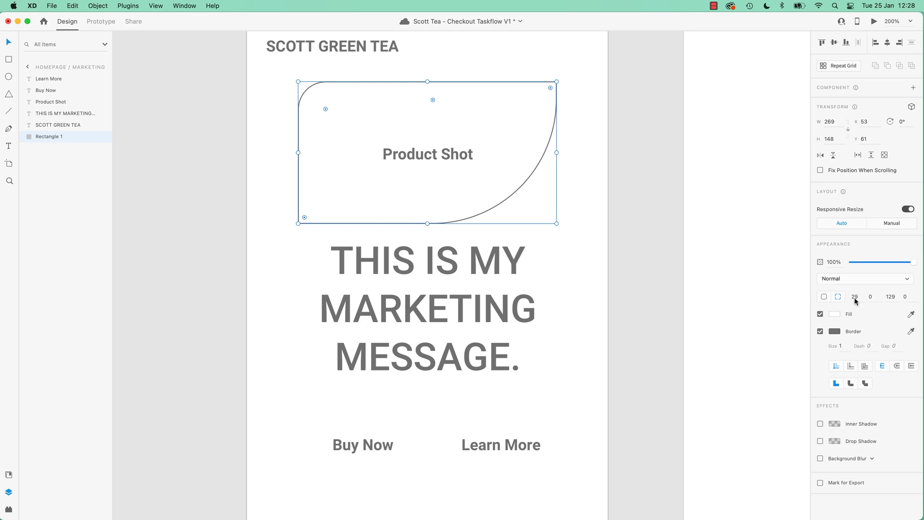
{"action": "scroll", "coordinate": [571, 234], "scroll_direction": "up", "scroll_amount": 3}
{"action": "scroll", "coordinate": [571, 234], "scroll_direction": "left", "scroll_amount": 5}
{"action": "scroll", "coordinate": [570, 235], "scroll_direction": "up", "scroll_amount": 3}
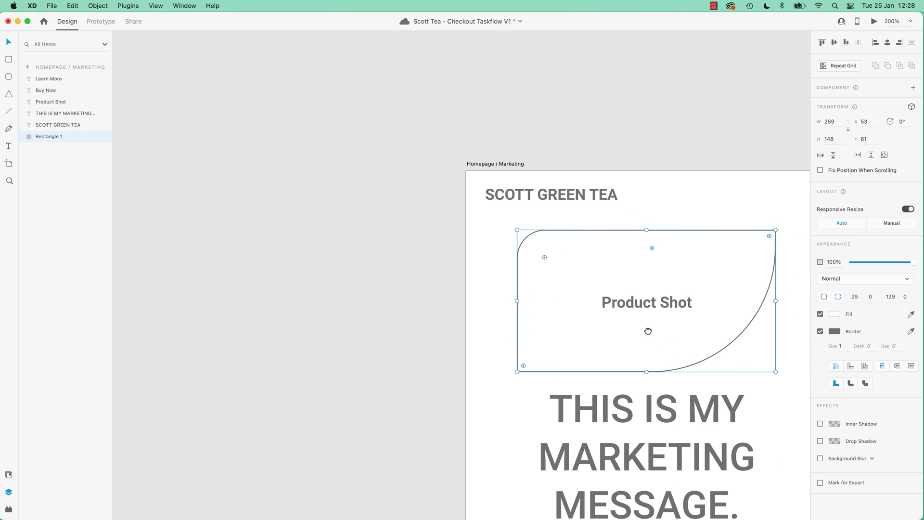
{"action": "left_click_drag", "start_coordinate": [545, 259], "coordinate": [553, 267]}
{"action": "key", "text": "super+z"}
{"action": "key", "text": "alt"}
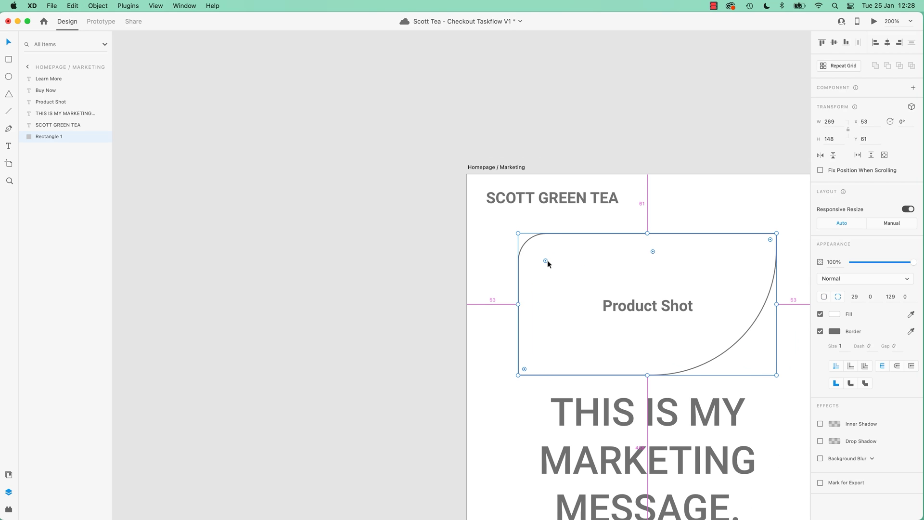
{"action": "left_click_drag", "start_coordinate": [546, 259], "coordinate": [559, 264]}
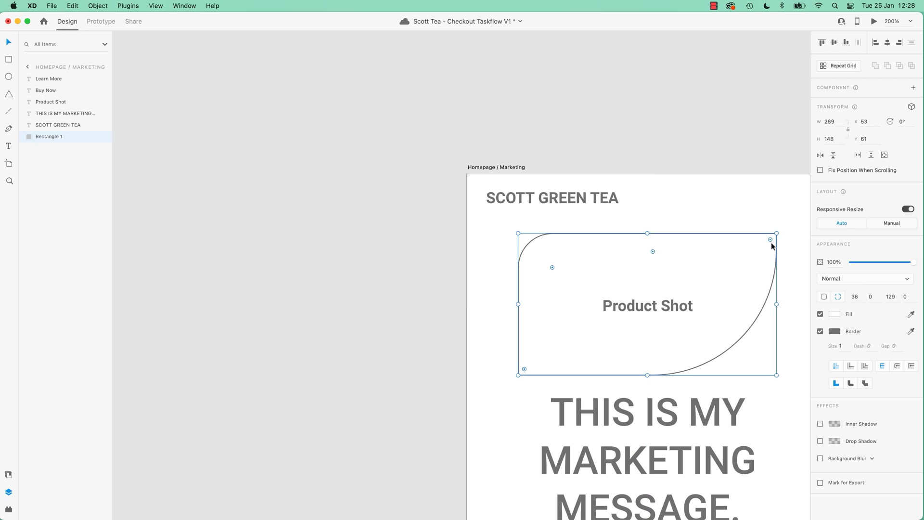
- Switch the box to uniform corner radius and set it to 0 before re-editing the value
{"action": "left_click", "coordinate": [824, 297]}
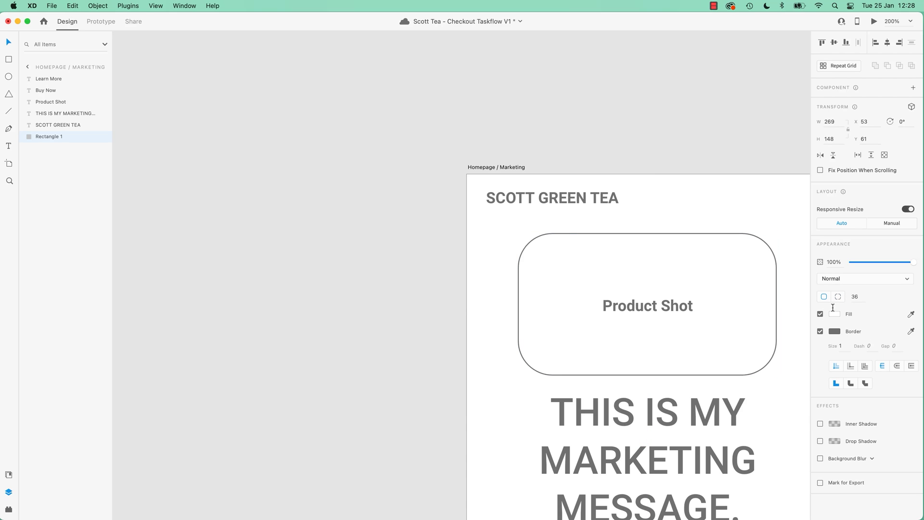
{"action": "left_click", "coordinate": [859, 297]}
{"action": "type", "text": "0"}
{"action": "key", "text": "Return"}
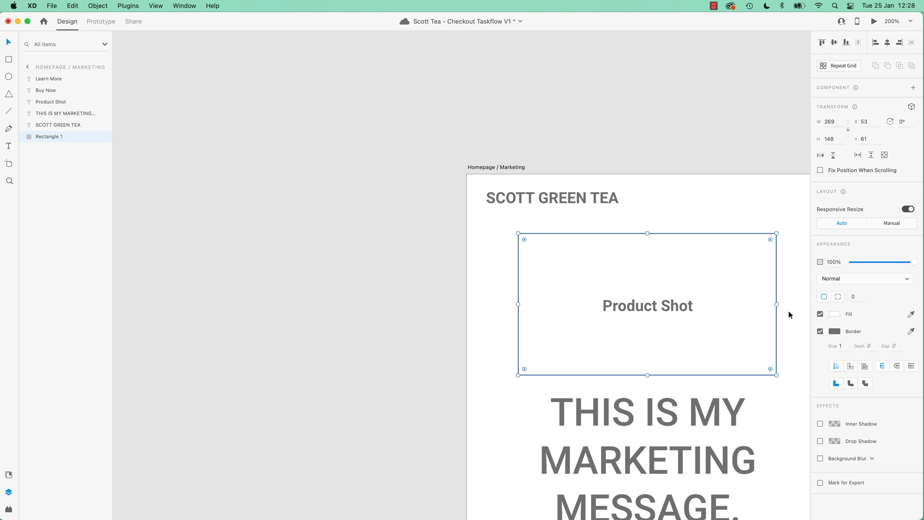
{"action": "left_click", "coordinate": [857, 297]}
- Apply radius 5 and duplicate the box into outline frames around Buy Now and Learn More
{"action": "key", "text": "Return"}
{"action": "left_click_drag", "start_coordinate": [501, 274], "coordinate": [326, 233]}
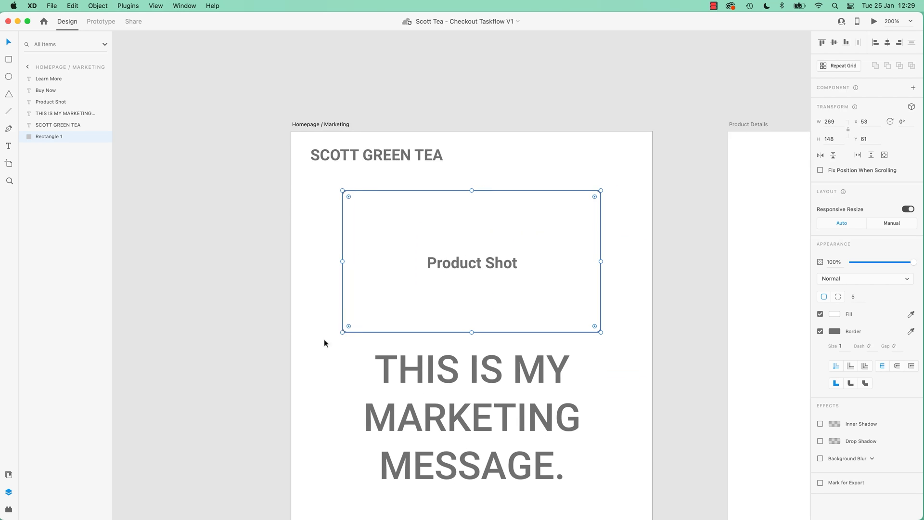
{"action": "left_click_drag", "start_coordinate": [354, 390], "coordinate": [321, 208]}
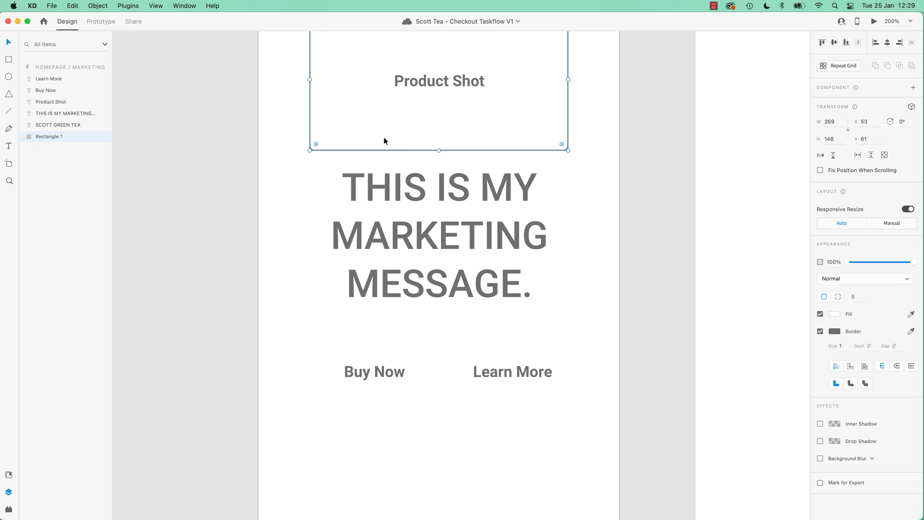
{"action": "left_click_drag", "start_coordinate": [355, 91], "coordinate": [372, 433]}
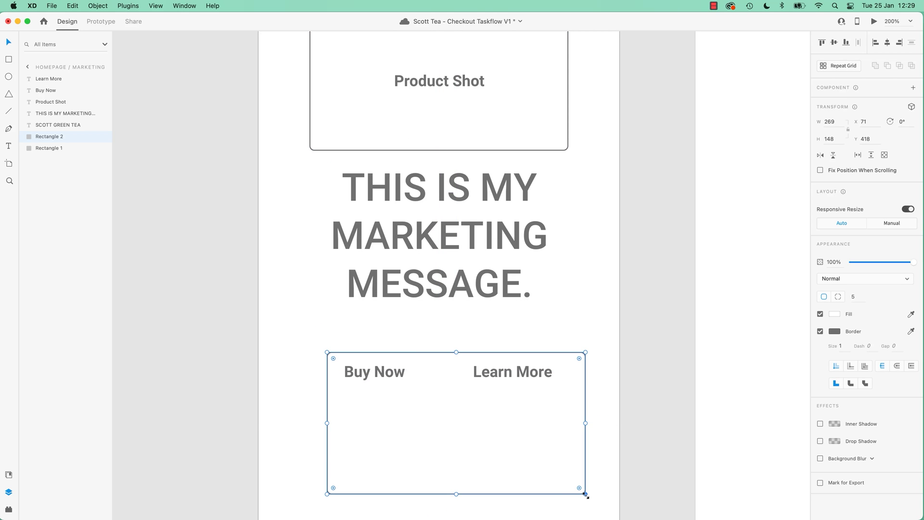
{"action": "left_click_drag", "start_coordinate": [584, 493], "coordinate": [422, 393]}
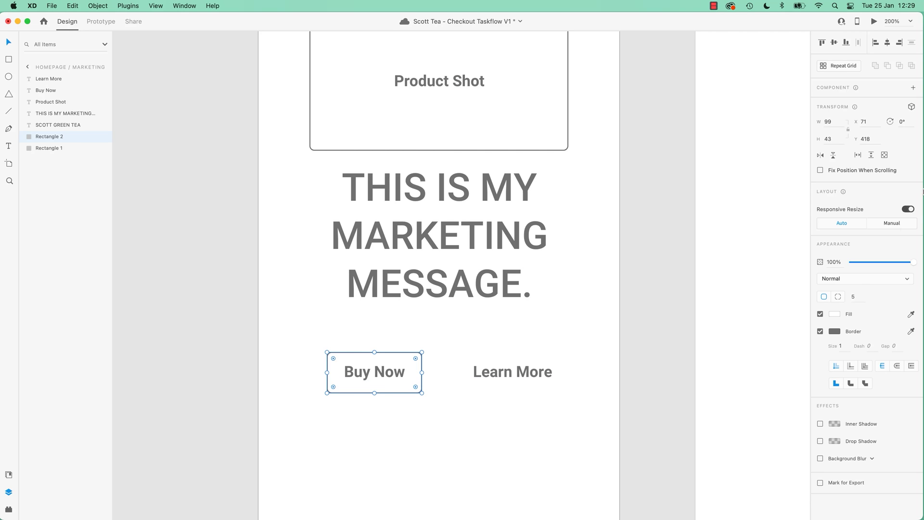
{"action": "left_click_drag", "start_coordinate": [390, 392], "coordinate": [567, 374]}
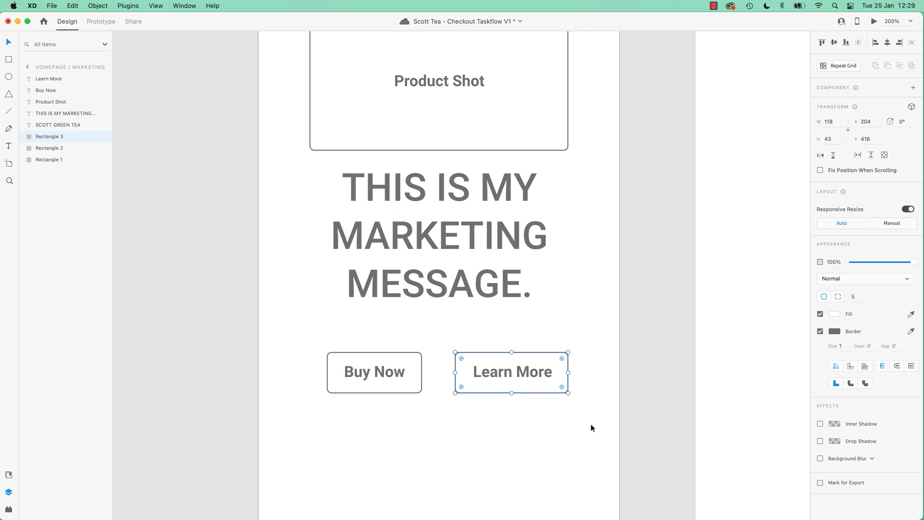
- Centre the Buy Now and Learn More labels horizontally within their boxes
{"action": "left_click_drag", "start_coordinate": [402, 449], "coordinate": [391, 348]}
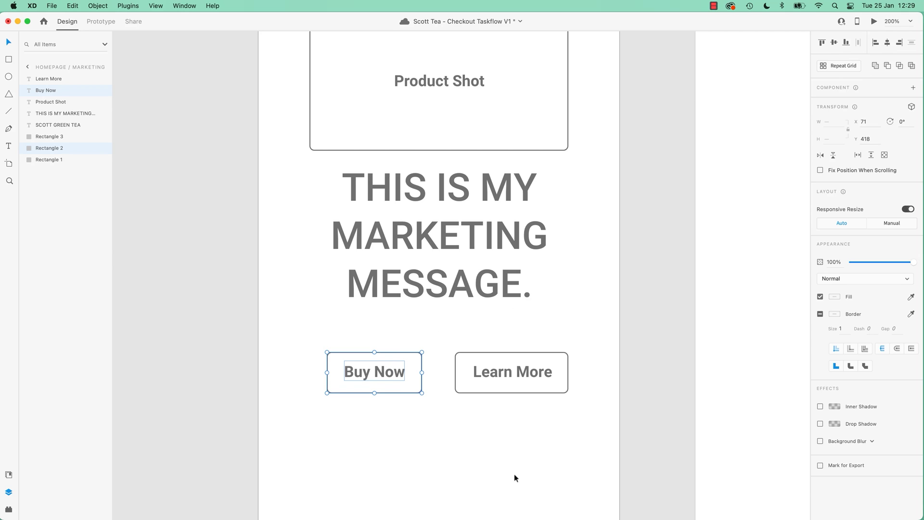
{"action": "left_click_drag", "start_coordinate": [544, 469], "coordinate": [524, 355]}
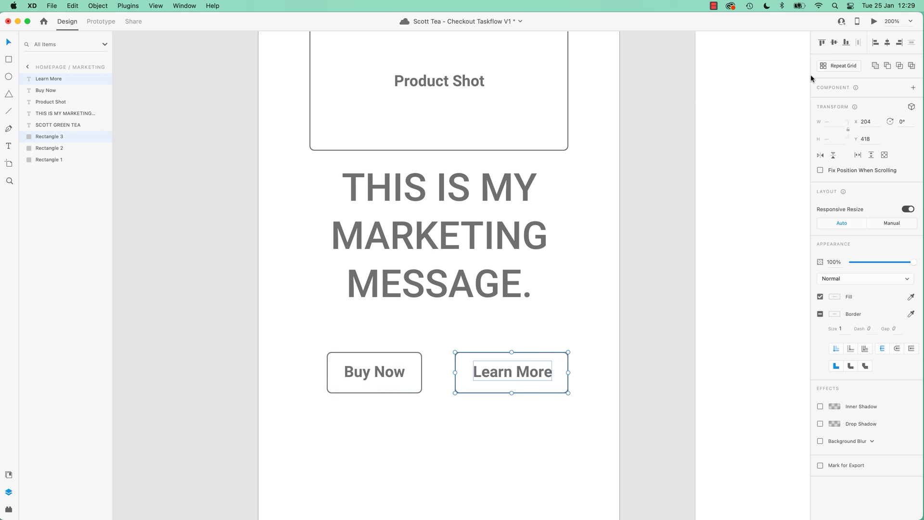
{"action": "left_click", "coordinate": [888, 43]}
{"action": "left_click", "coordinate": [444, 450]}
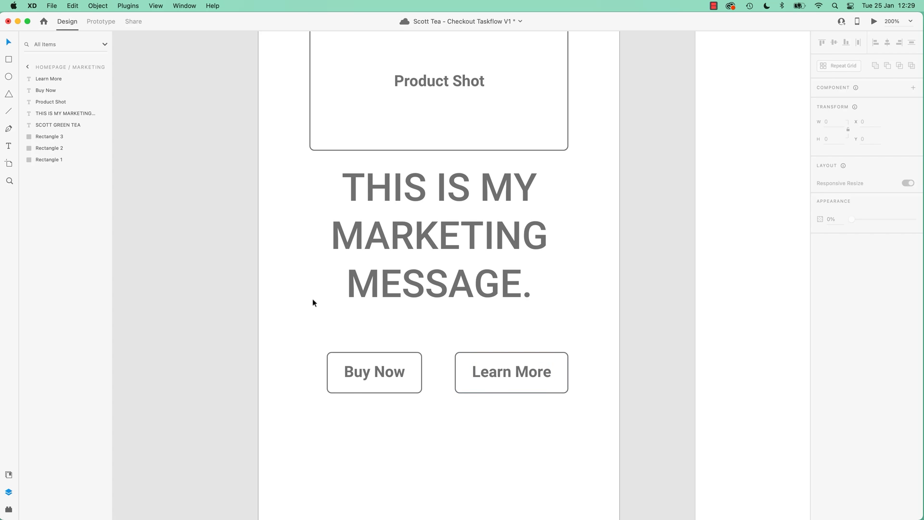
- Move the headline and both buttons lower on the page
{"action": "key", "text": "super+minus"}
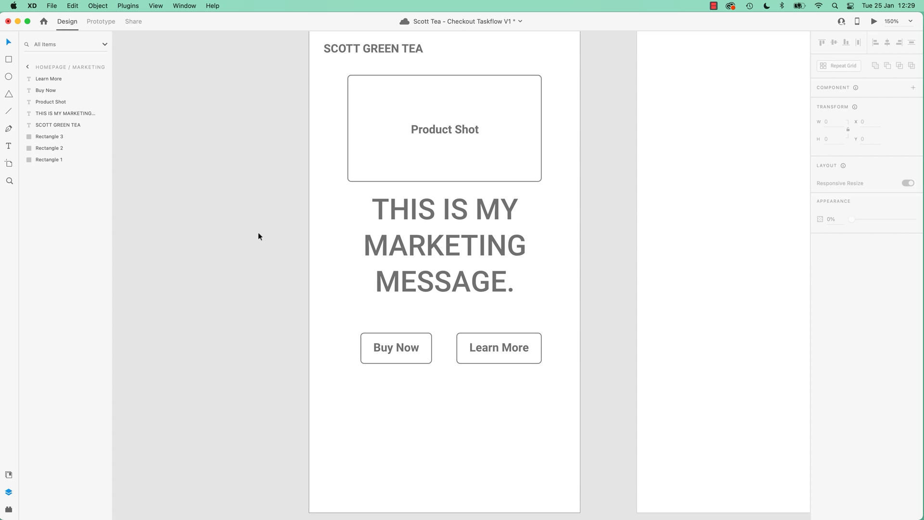
{"action": "left_click_drag", "start_coordinate": [257, 227], "coordinate": [571, 420]}
{"action": "left_click_drag", "start_coordinate": [475, 215], "coordinate": [474, 240]}
{"action": "left_click", "coordinate": [226, 211]}
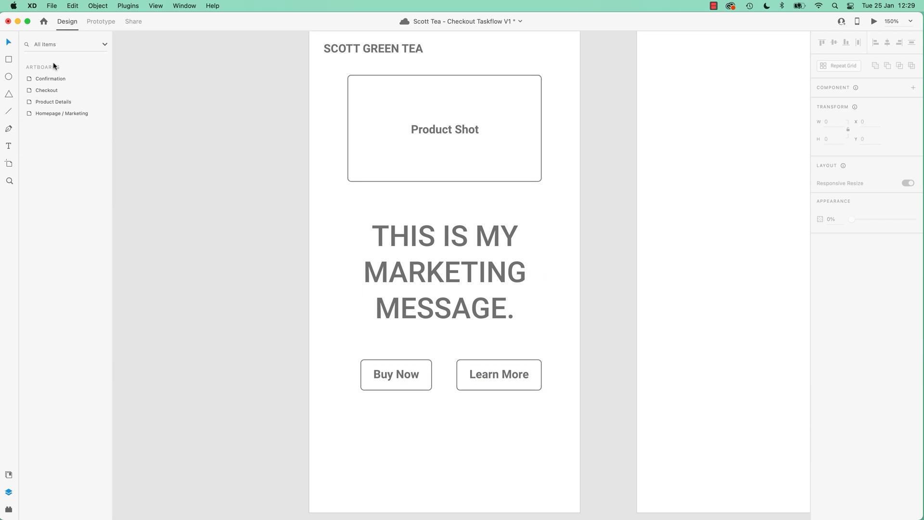
- Draw a 20 × 20 circle and place it in the Product Shot box's bottom-right corner
{"action": "left_click", "coordinate": [10, 78]}
{"action": "left_click_drag", "start_coordinate": [493, 189], "coordinate": [510, 205]}
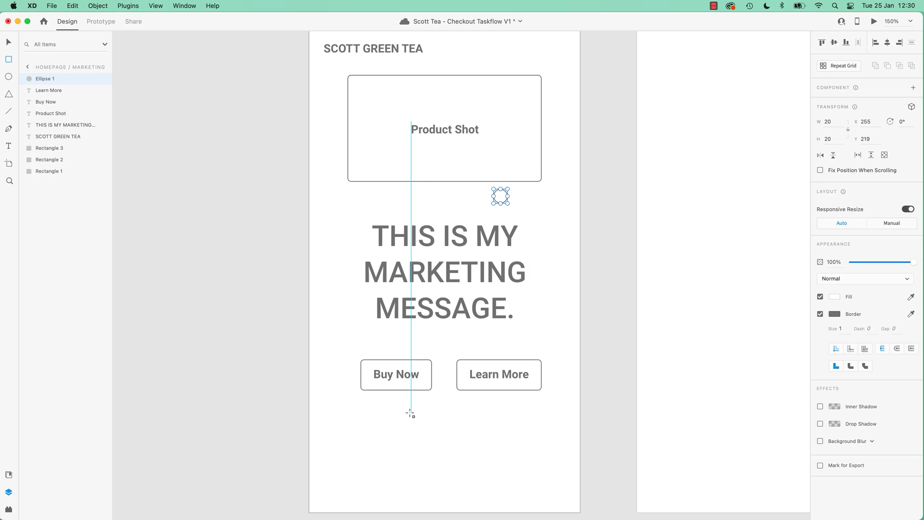
{"action": "left_click_drag", "start_coordinate": [389, 413], "coordinate": [448, 473]}
{"action": "key", "text": "super+z"}
{"action": "scroll", "coordinate": [504, 199], "scroll_direction": "up", "scroll_amount": 6}
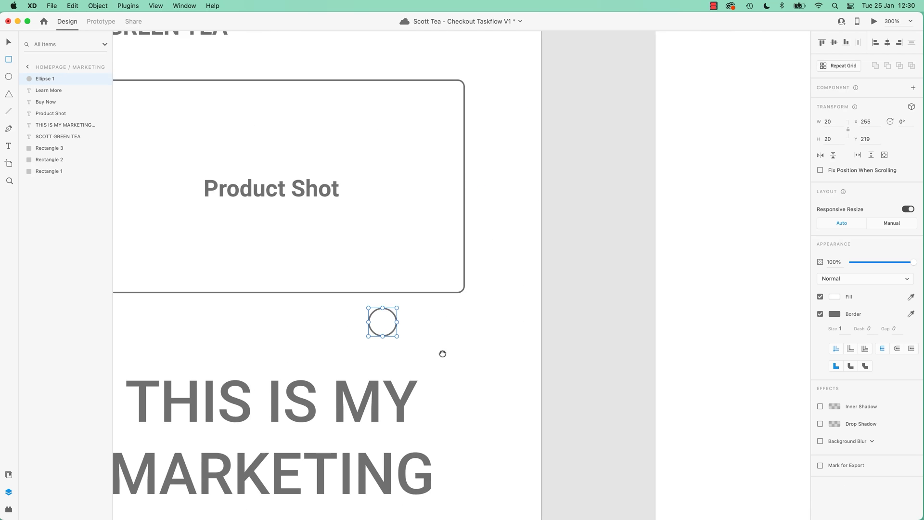
{"action": "left_click", "coordinate": [8, 42]}
{"action": "left_click_drag", "start_coordinate": [380, 325], "coordinate": [438, 270]}
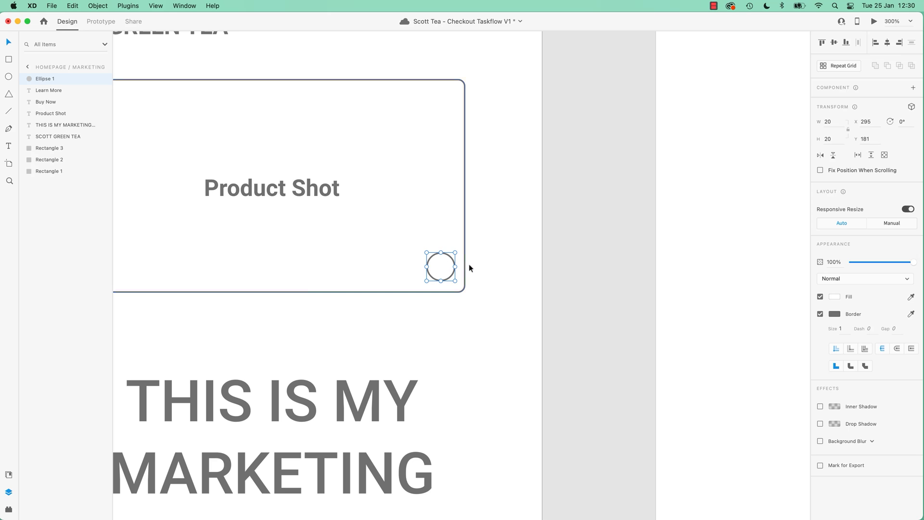
- Add a text box containing a plus sign beside the Product Shot box
{"action": "key", "text": "t"}
{"action": "left_click", "coordinate": [496, 285]}
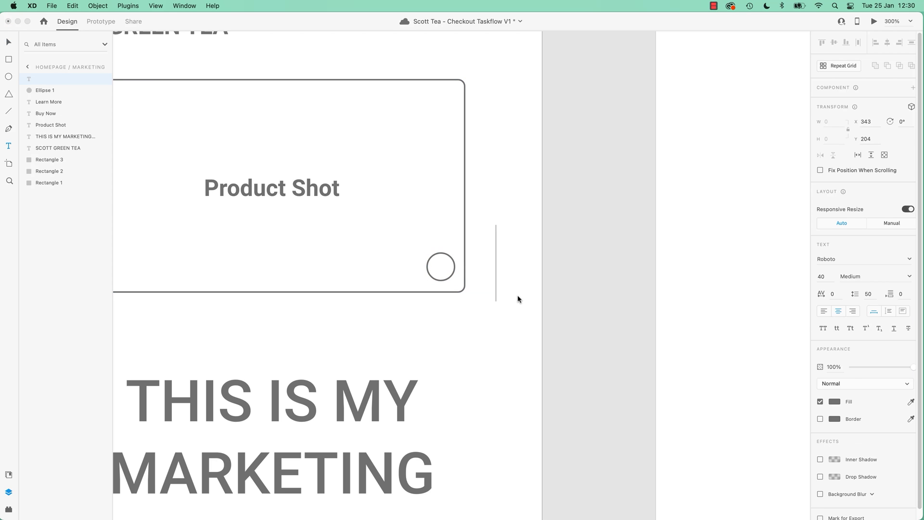
{"action": "type", "text": "="}
{"action": "key", "text": "BackSpace"}
{"action": "type", "text": "+"}
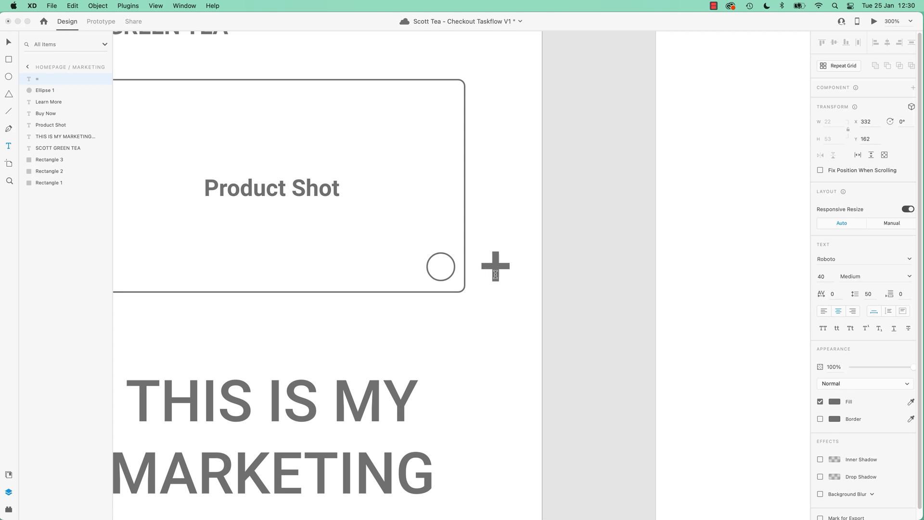
{"action": "left_click", "coordinate": [9, 42]}
- Shrink the plus sign and set its weight to Light, then back to Medium
{"action": "left_click", "coordinate": [908, 277]}
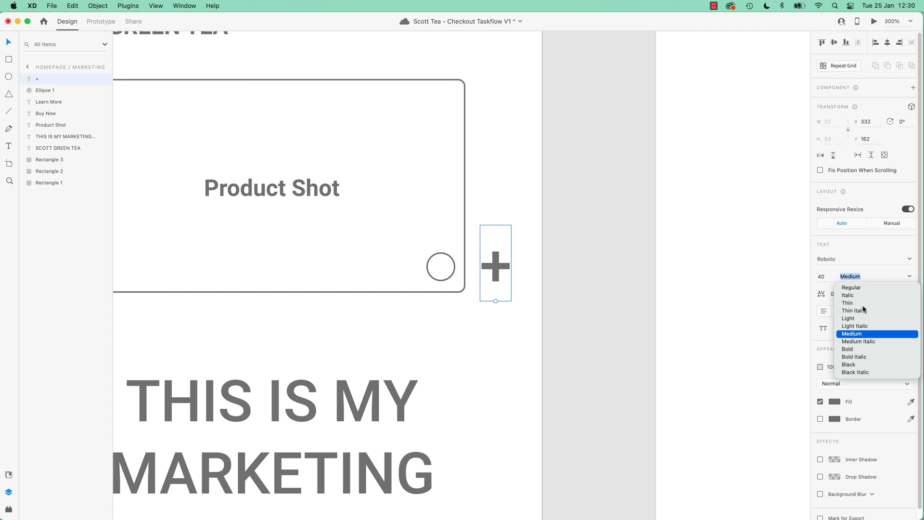
{"action": "left_click", "coordinate": [858, 321]}
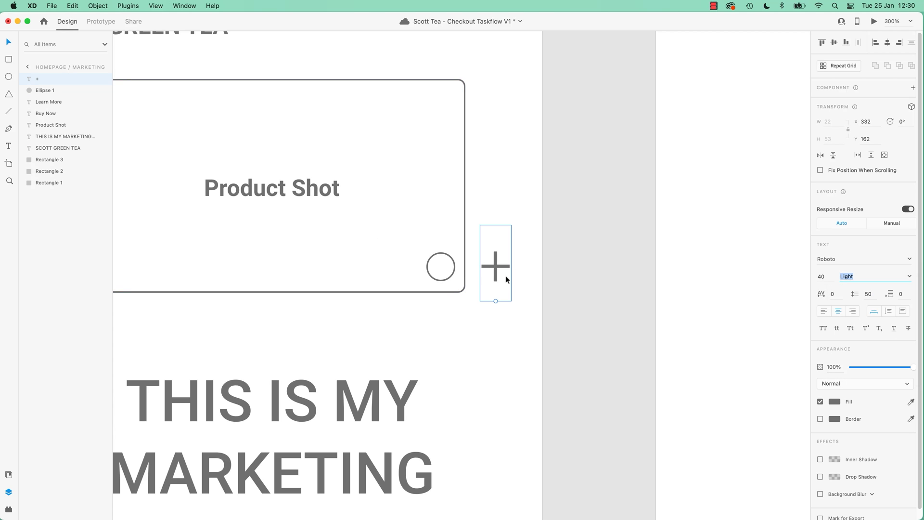
{"action": "left_click", "coordinate": [496, 302]}
{"action": "left_click_drag", "start_coordinate": [496, 302], "coordinate": [444, 269]}
{"action": "left_click", "coordinate": [908, 276]}
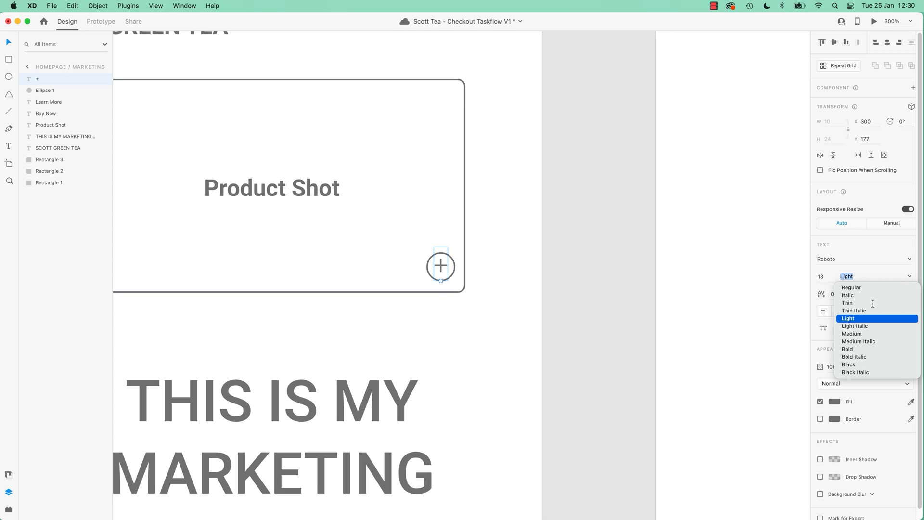
{"action": "left_click", "coordinate": [851, 334]}
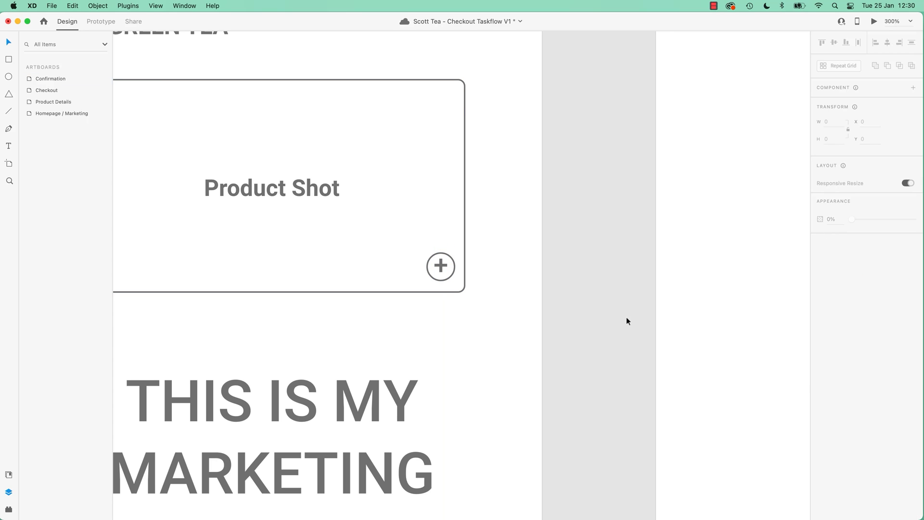
- Move the plus sign into the corner circle and nudge it to centre
{"action": "left_click", "coordinate": [439, 264]}
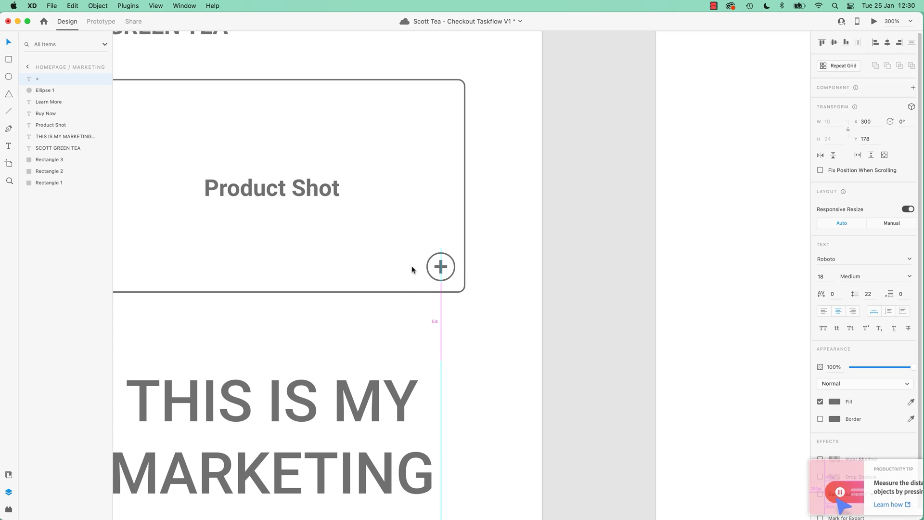
{"action": "mouse_move", "coordinate": [441, 269]}
{"action": "left_mouse_down"}
{"action": "mouse_move", "coordinate": [425, 260]}
{"action": "mouse_move", "coordinate": [458, 274]}
{"action": "mouse_move", "coordinate": [439, 270]}
{"action": "mouse_move", "coordinate": [461, 266]}
{"action": "mouse_move", "coordinate": [440, 260]}
{"action": "mouse_move", "coordinate": [439, 272]}
{"action": "left_mouse_up"}
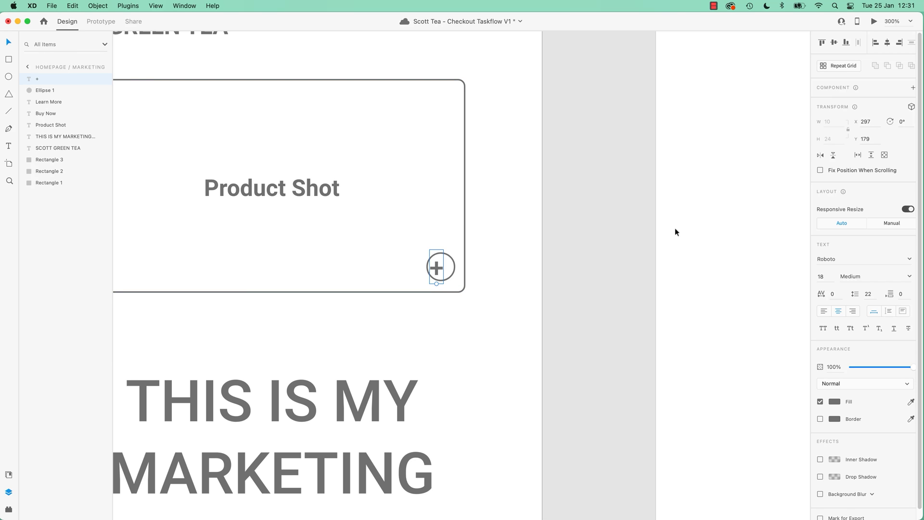
{"action": "key", "text": "Up"}
{"action": "key", "text": "Right"}
{"action": "key", "text": "Right"}
{"action": "key", "text": "Right"}
{"action": "left_click", "coordinate": [599, 299]}
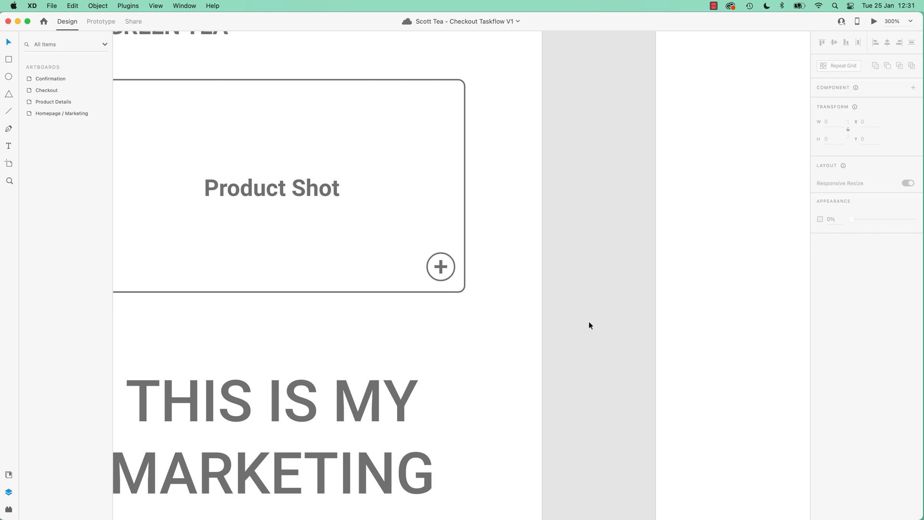
{"action": "key", "text": "super+1"}
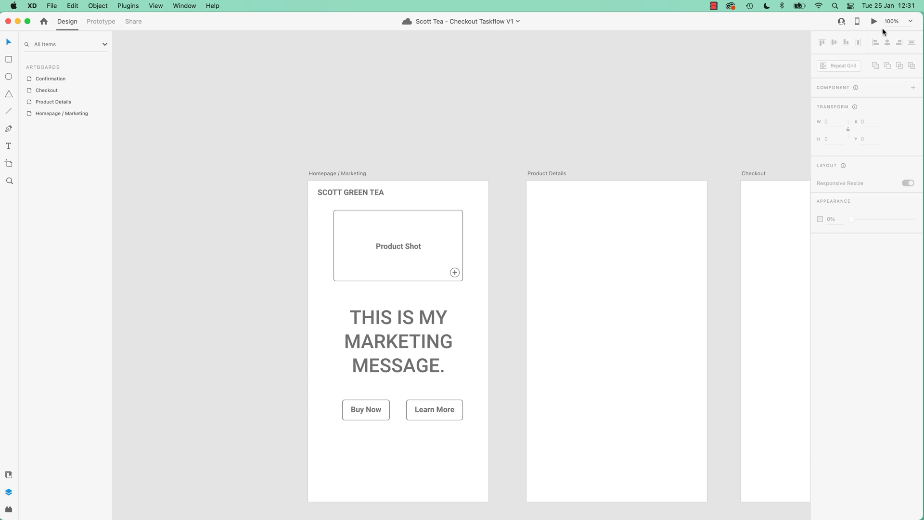
{"action": "key", "text": "super+2"}
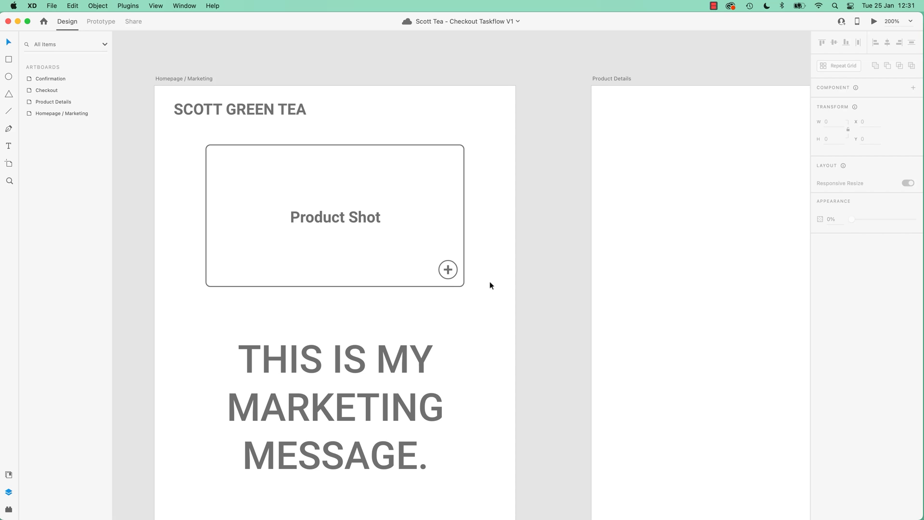
{"action": "key", "text": "super+0"}
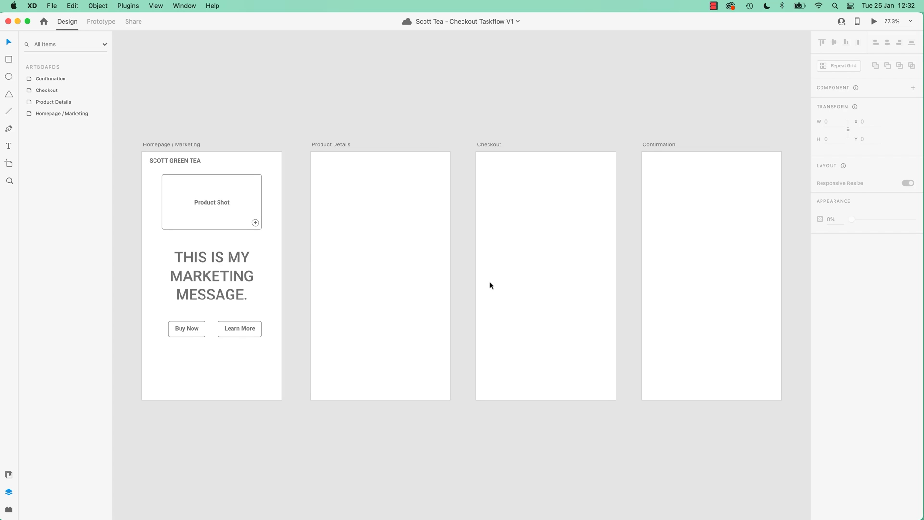
{"action": "key", "text": "super+equal"}
{"action": "key", "text": "super+0"}
{"action": "key", "text": "super+equal"}
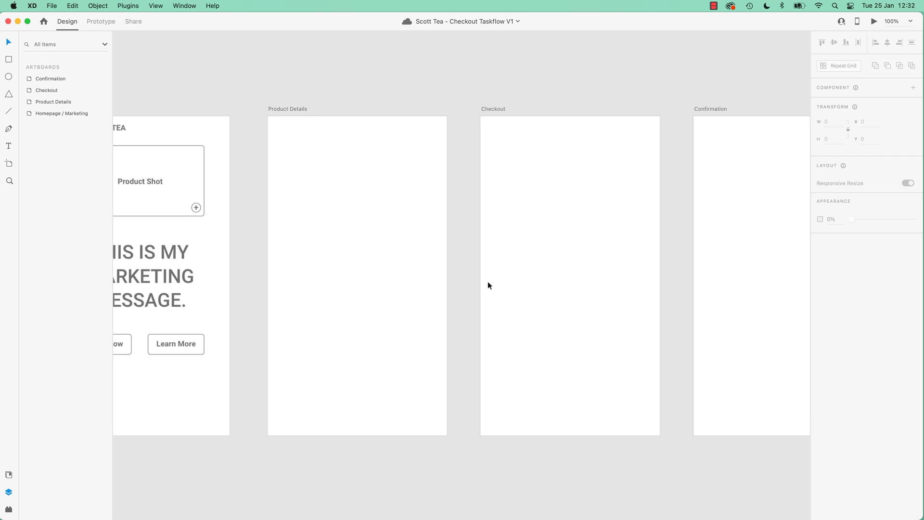
{"action": "scroll", "coordinate": [229, 235], "scroll_direction": "left", "scroll_amount": 5}
{"action": "scroll", "coordinate": [344, 235], "scroll_direction": "up", "scroll_amount": 10}
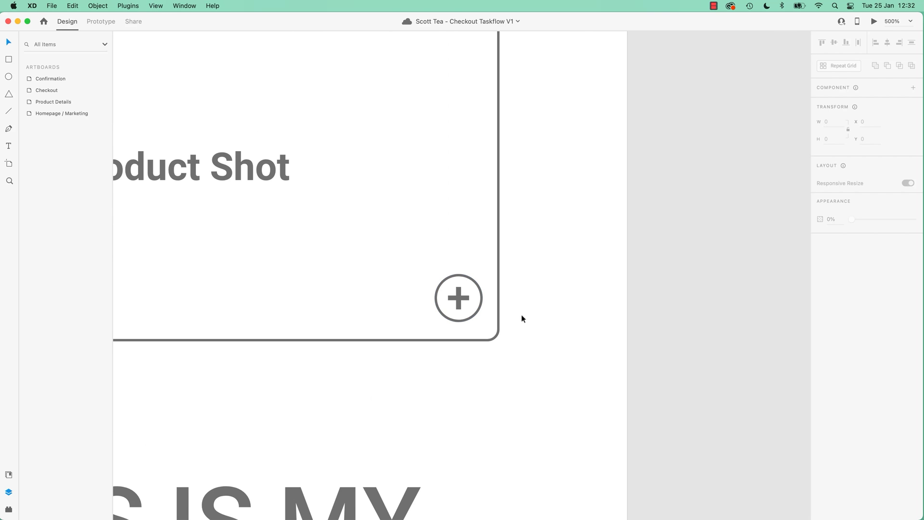
{"action": "key", "text": "super+1"}
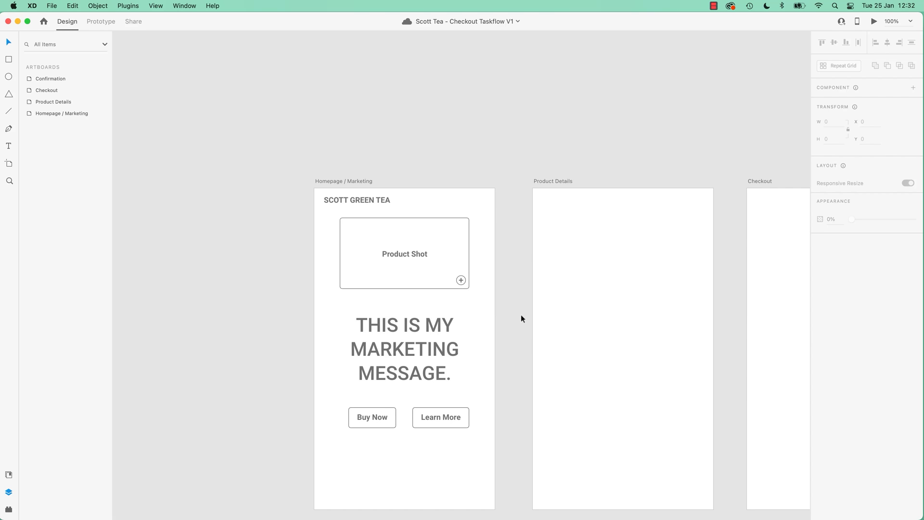
{"action": "key", "text": "super+0"}
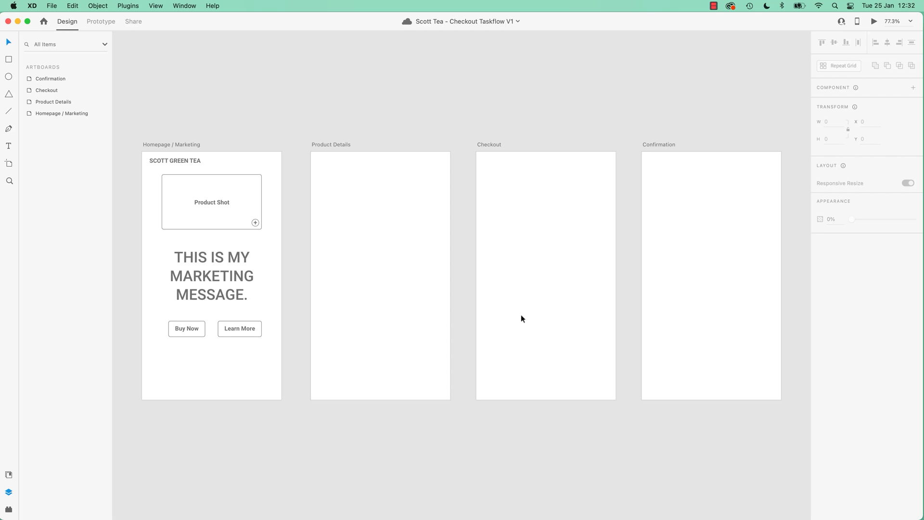
{"action": "key", "text": "super+minus"}
{"action": "key", "text": "super+minus"}
{"action": "key", "text": "super+minus"}
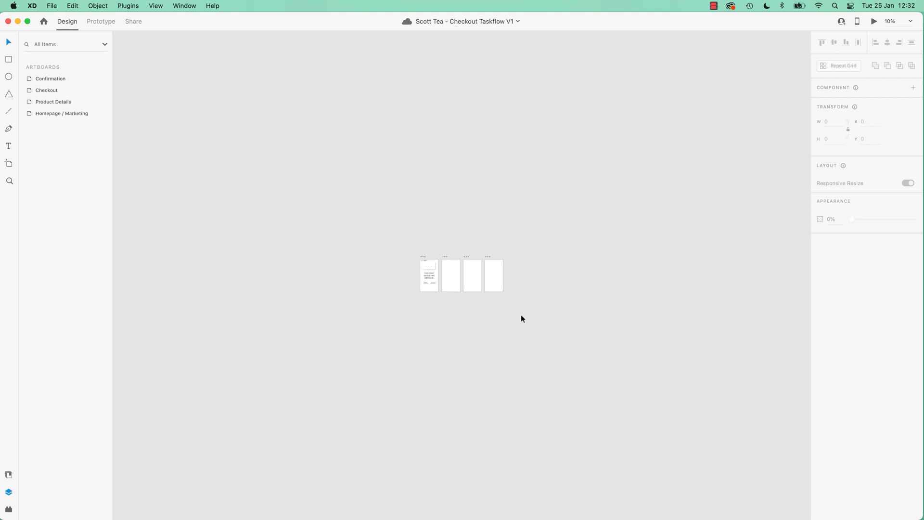
{"action": "key", "text": "super+plus"}
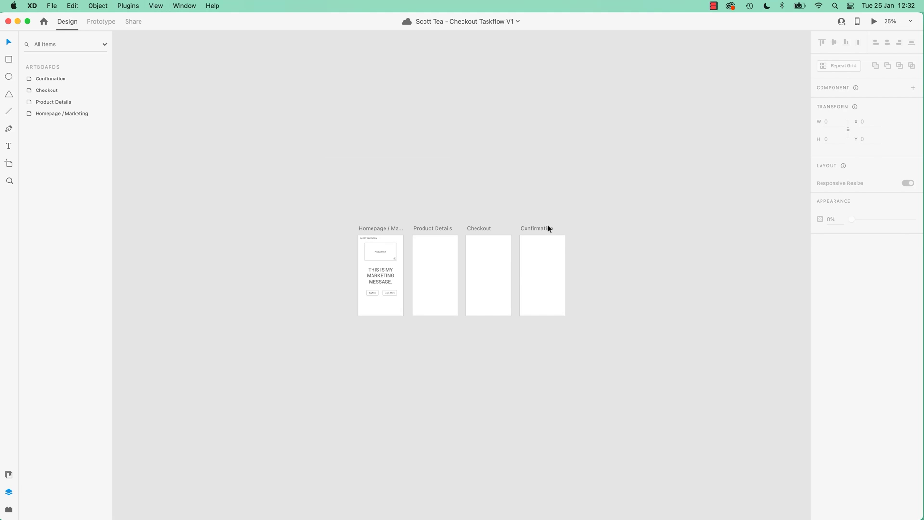
{"action": "left_click", "coordinate": [547, 227]}
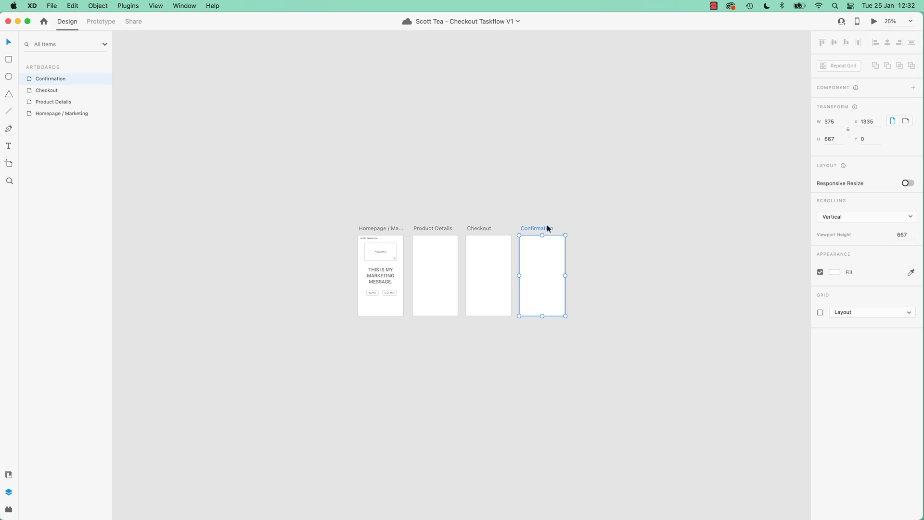
{"action": "left_click_drag", "start_coordinate": [532, 230], "coordinate": [769, 219]}
{"action": "scroll", "coordinate": [770, 219], "scroll_direction": "right", "scroll_amount": 10}
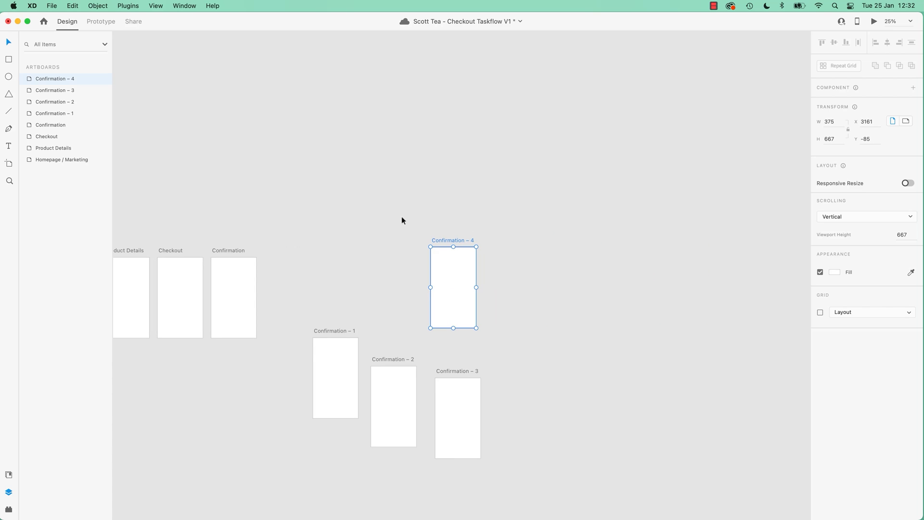
{"action": "left_click_drag", "start_coordinate": [327, 212], "coordinate": [525, 480]}
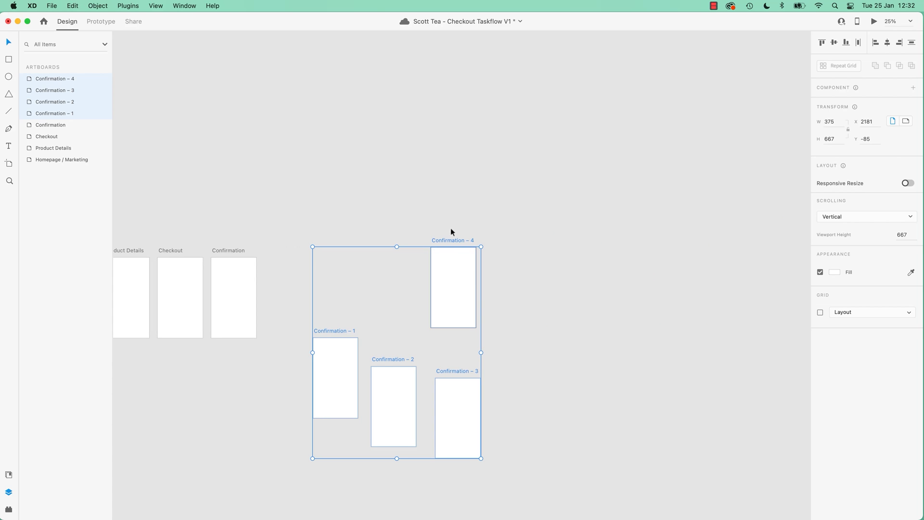
{"action": "key", "text": "super+d"}
{"action": "left_click_drag", "start_coordinate": [538, 246], "coordinate": [683, 63]}
{"action": "left_click", "coordinate": [601, 276]}
{"action": "left_click", "coordinate": [225, 248]}
{"action": "key", "text": "super+3"}
{"action": "left_click_drag", "start_coordinate": [224, 237], "coordinate": [722, 180]}
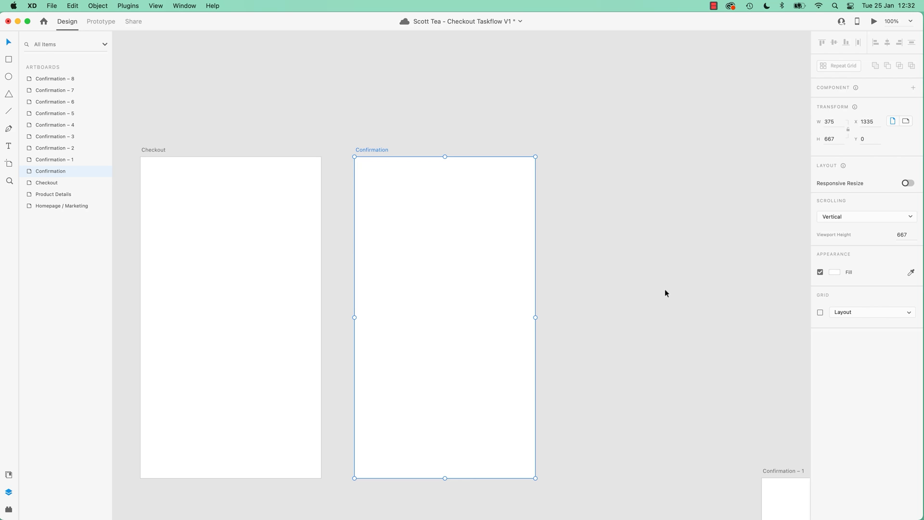
{"action": "key", "text": "super+0"}
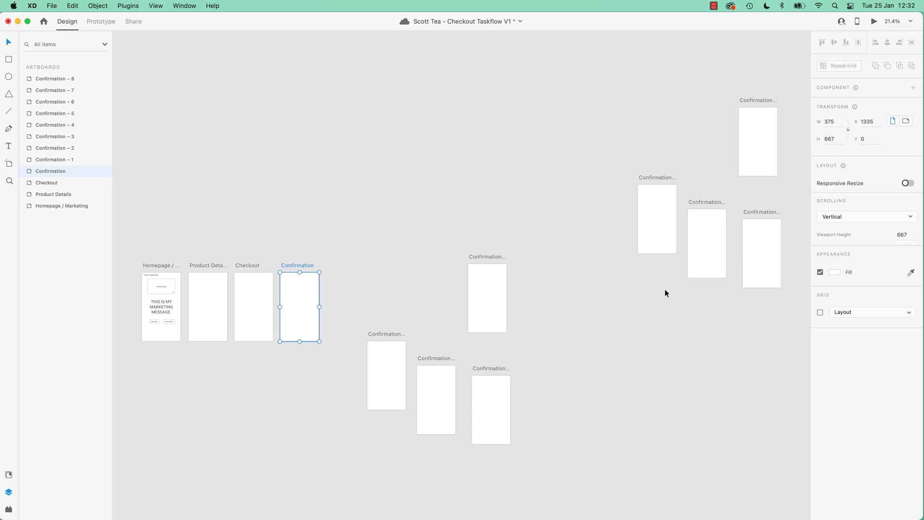
{"action": "left_click_drag", "start_coordinate": [360, 64], "coordinate": [803, 510]}
{"action": "key", "text": "Delete"}
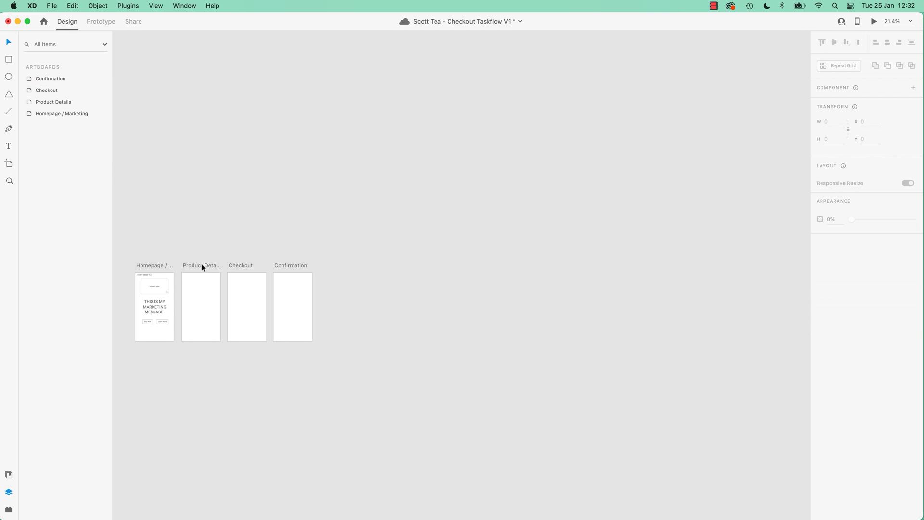
{"action": "key", "text": "super+0"}
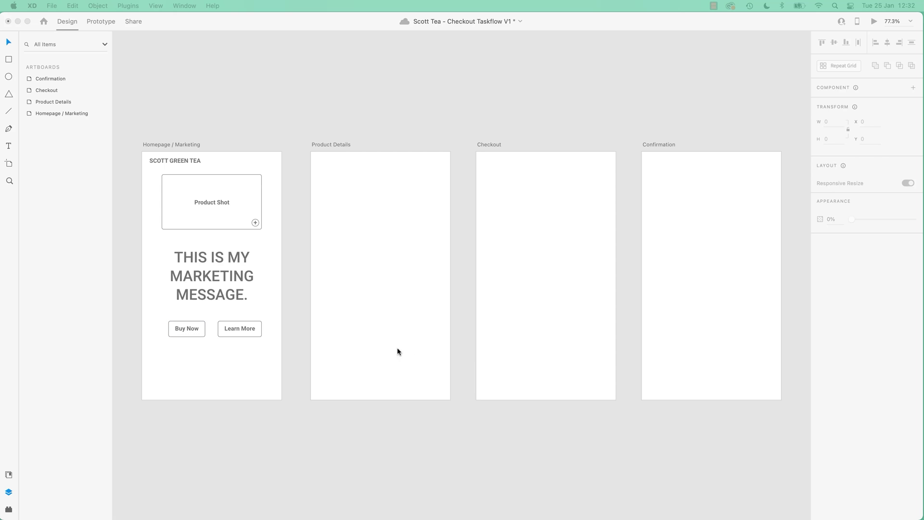
{"action": "left_click", "coordinate": [355, 446]}
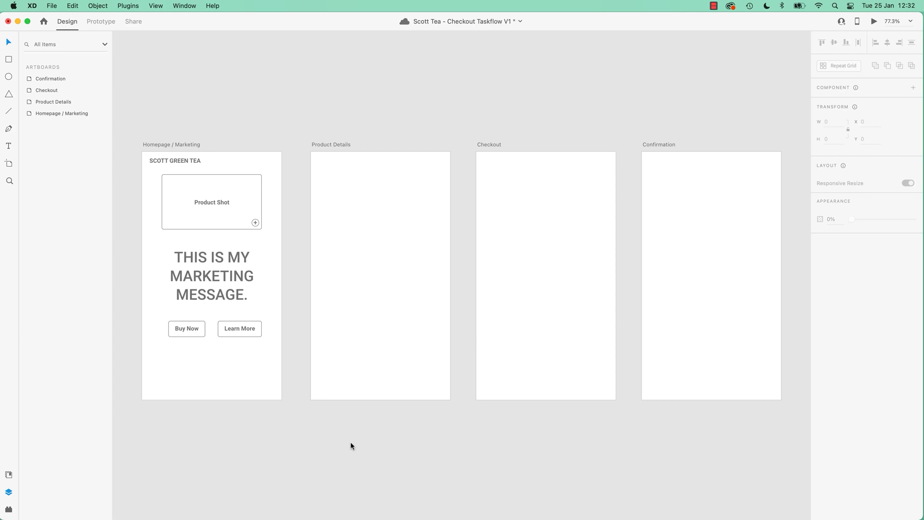